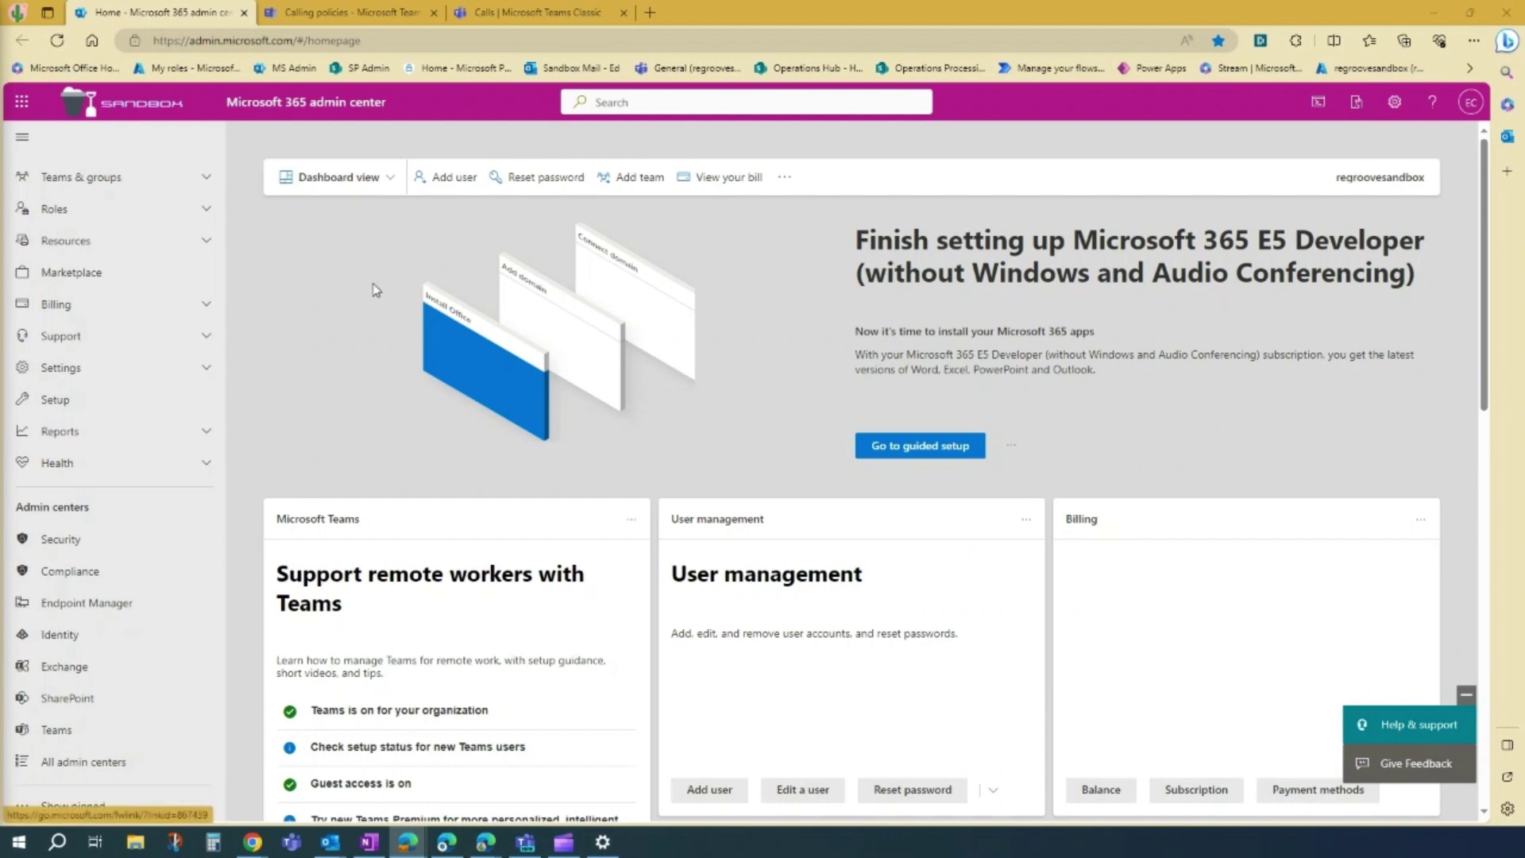
Open the Teams admin center dashboard from Admin centers > Teams in Microsoft 365
mouse_move(172, 315)
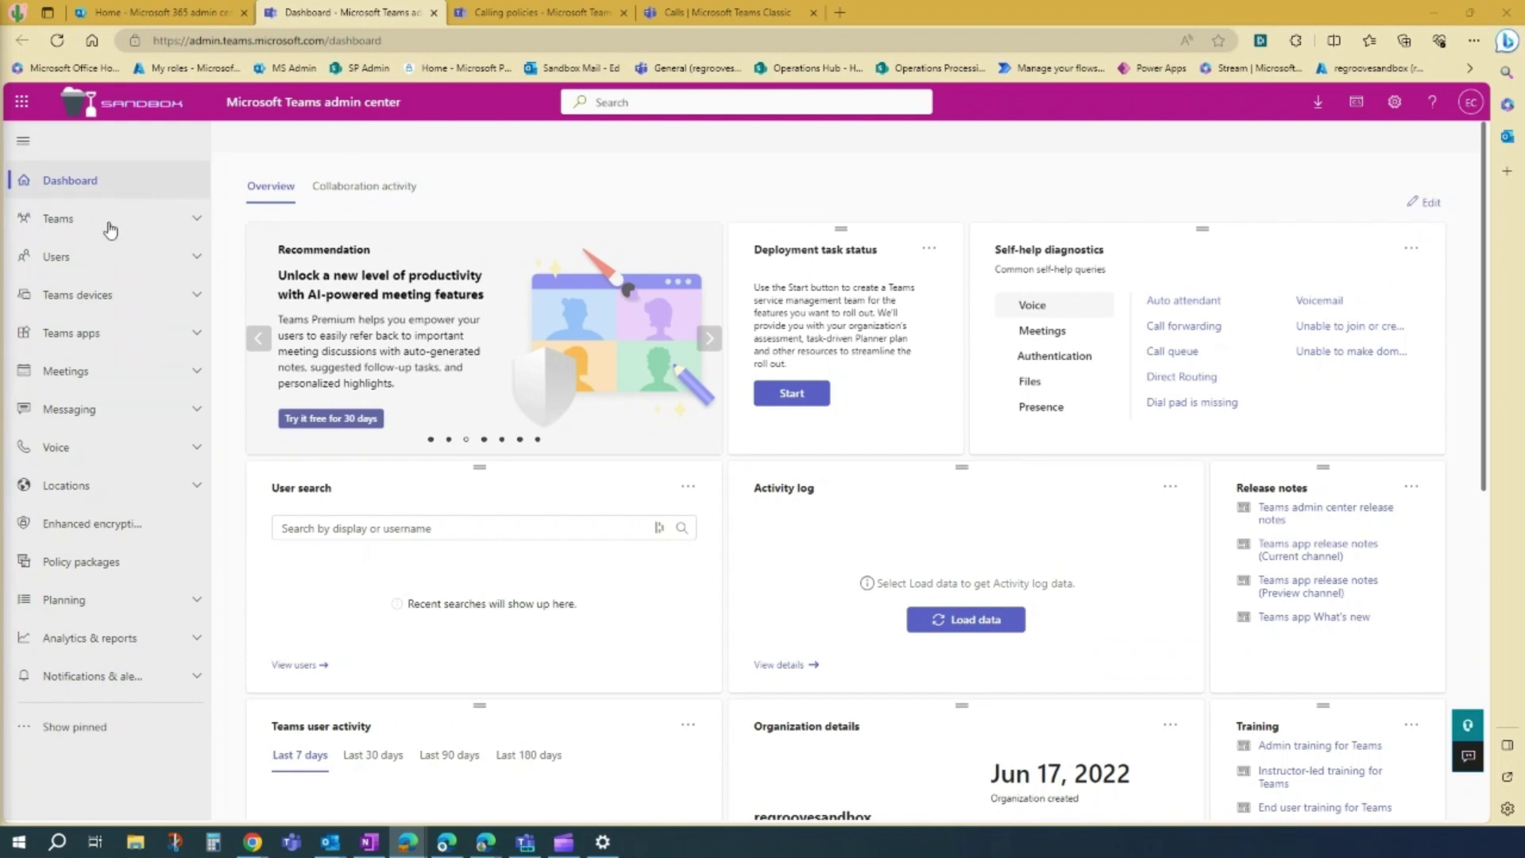
Go to Voice > Calling policies to see Global, demo 1, AllowCalling and DisallowCalling
click(193, 451)
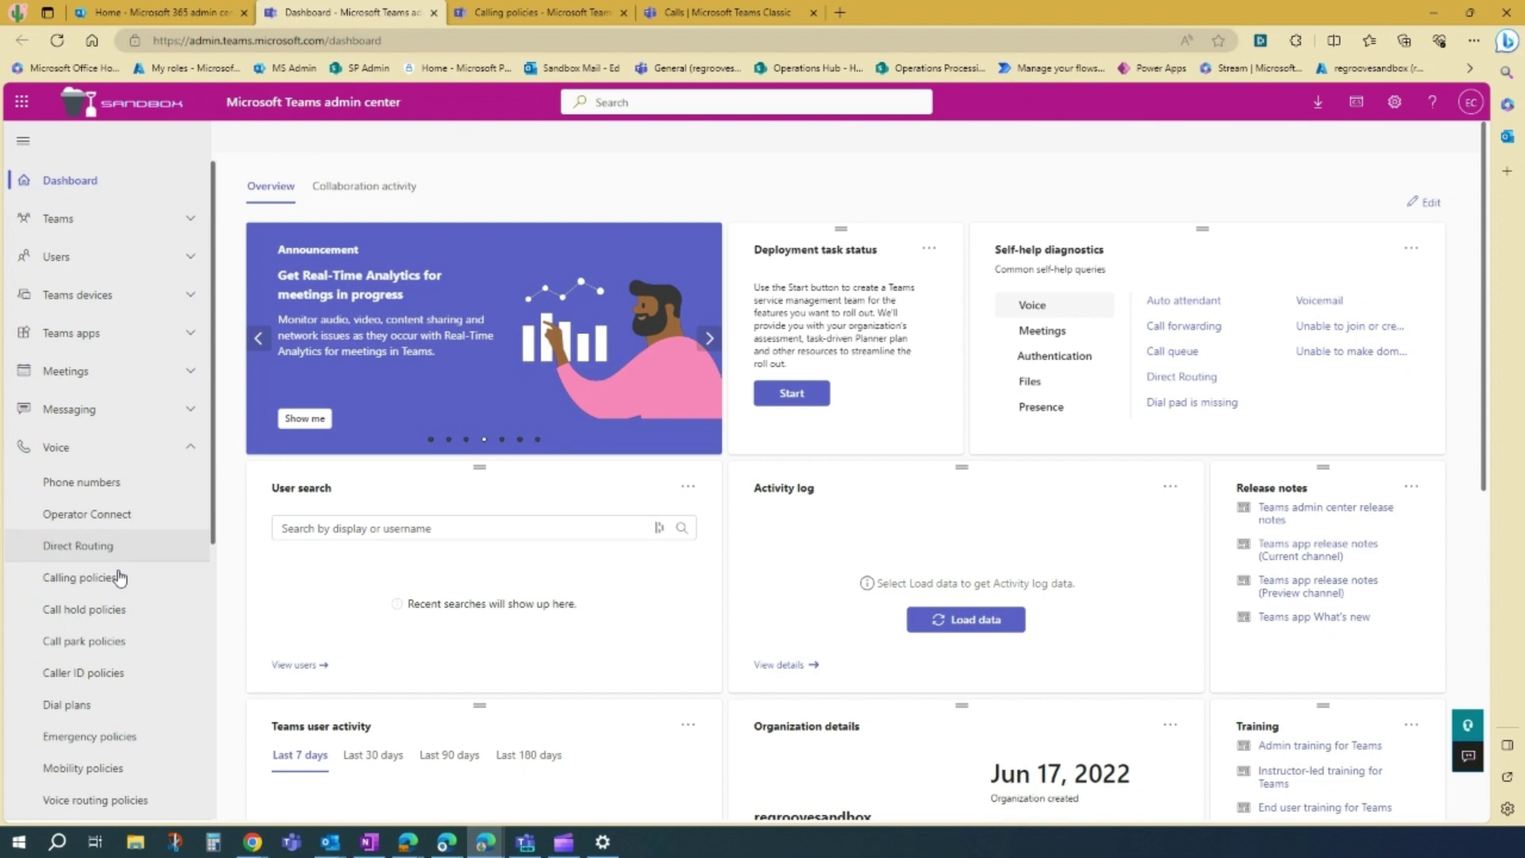
scroll(136, 524, down, 1)
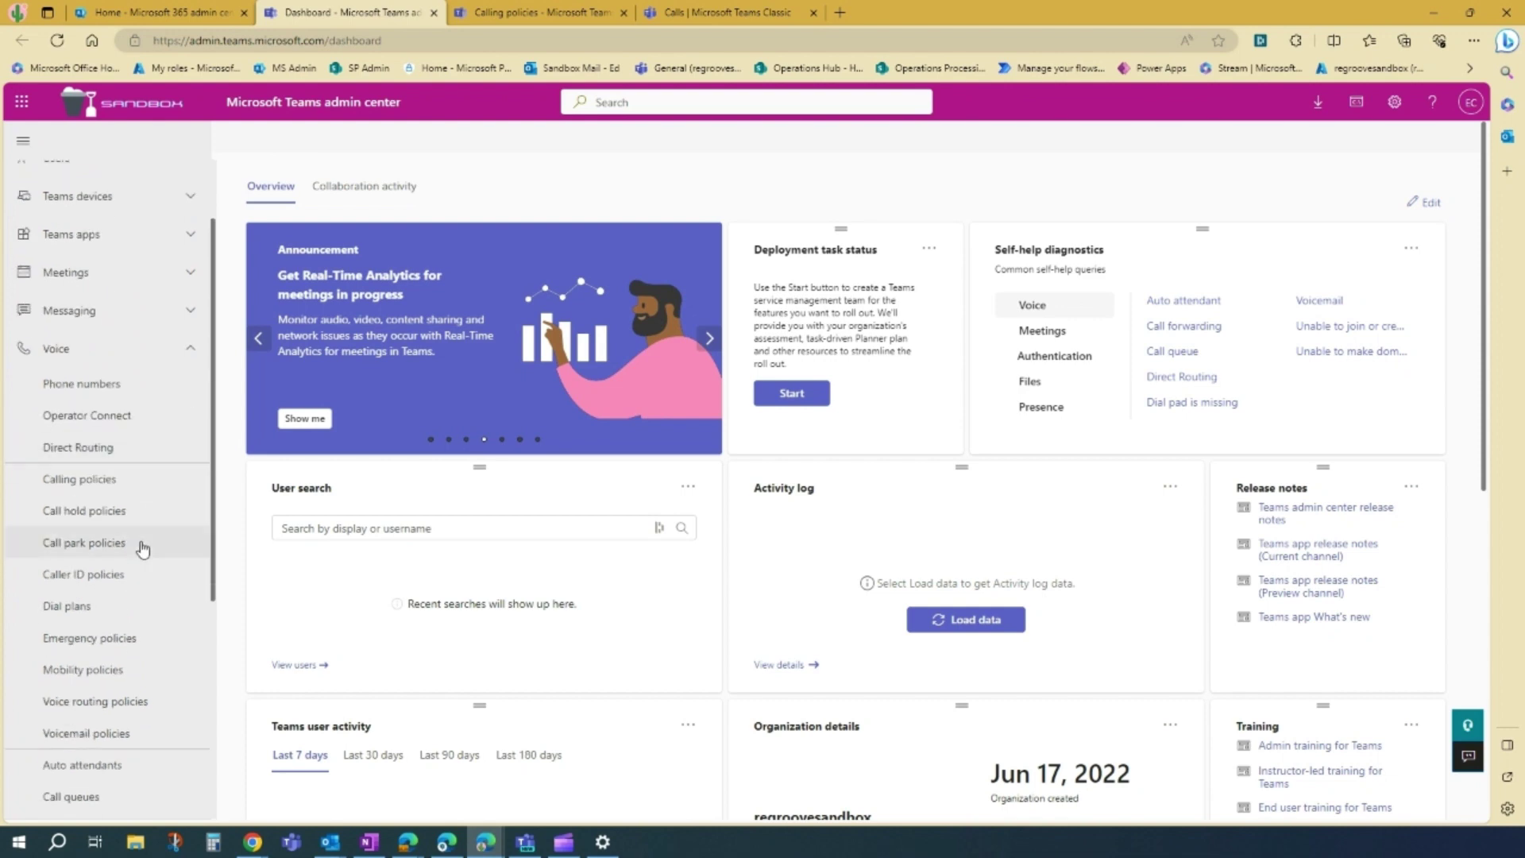
click(98, 480)
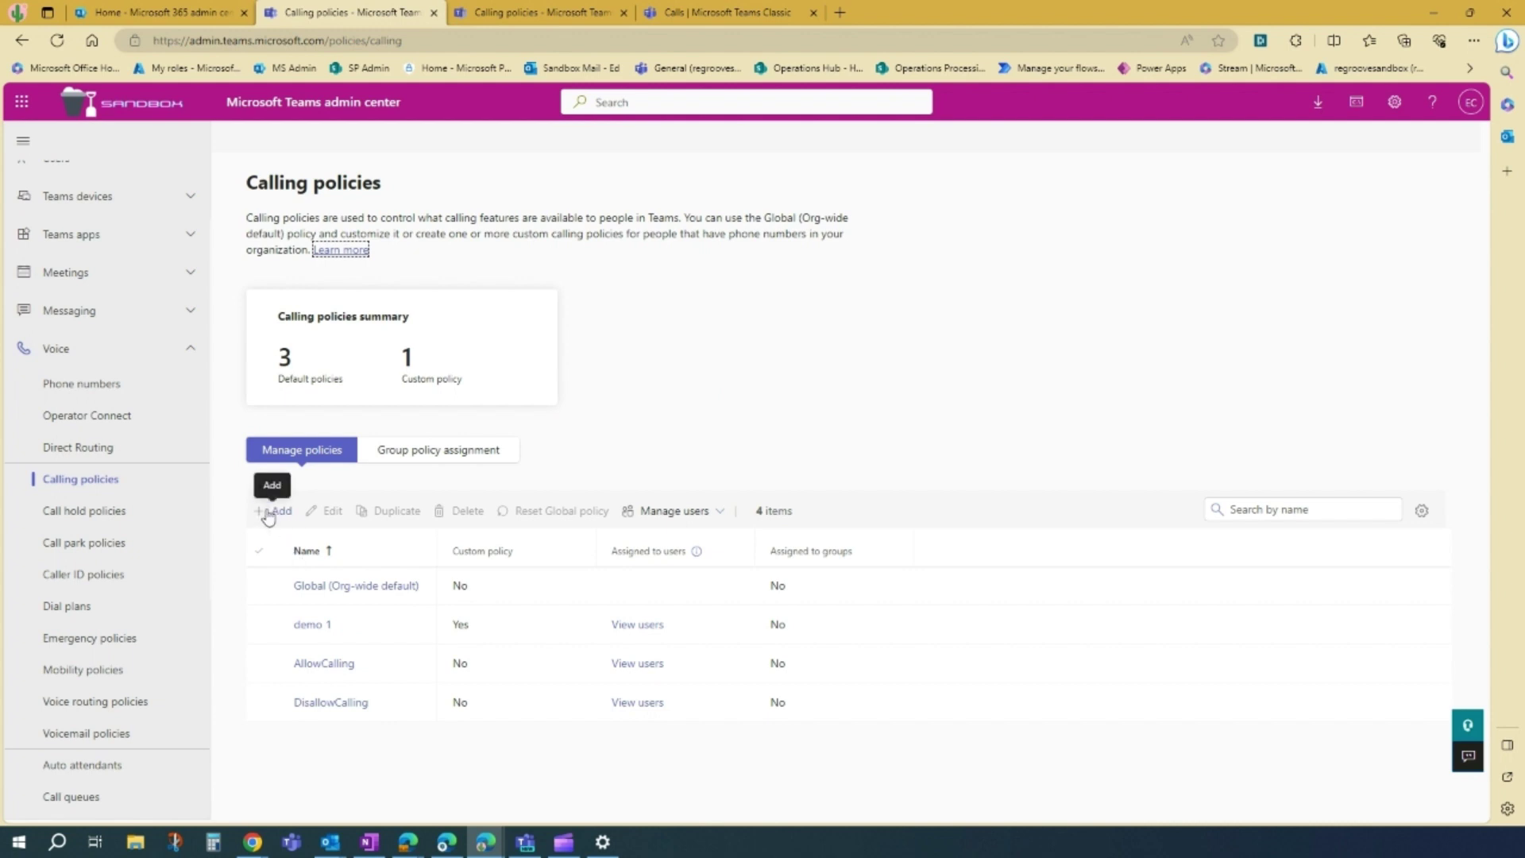
Add a calling policy named 'Demo calling policy 2' and use that text as its description
click(263, 516)
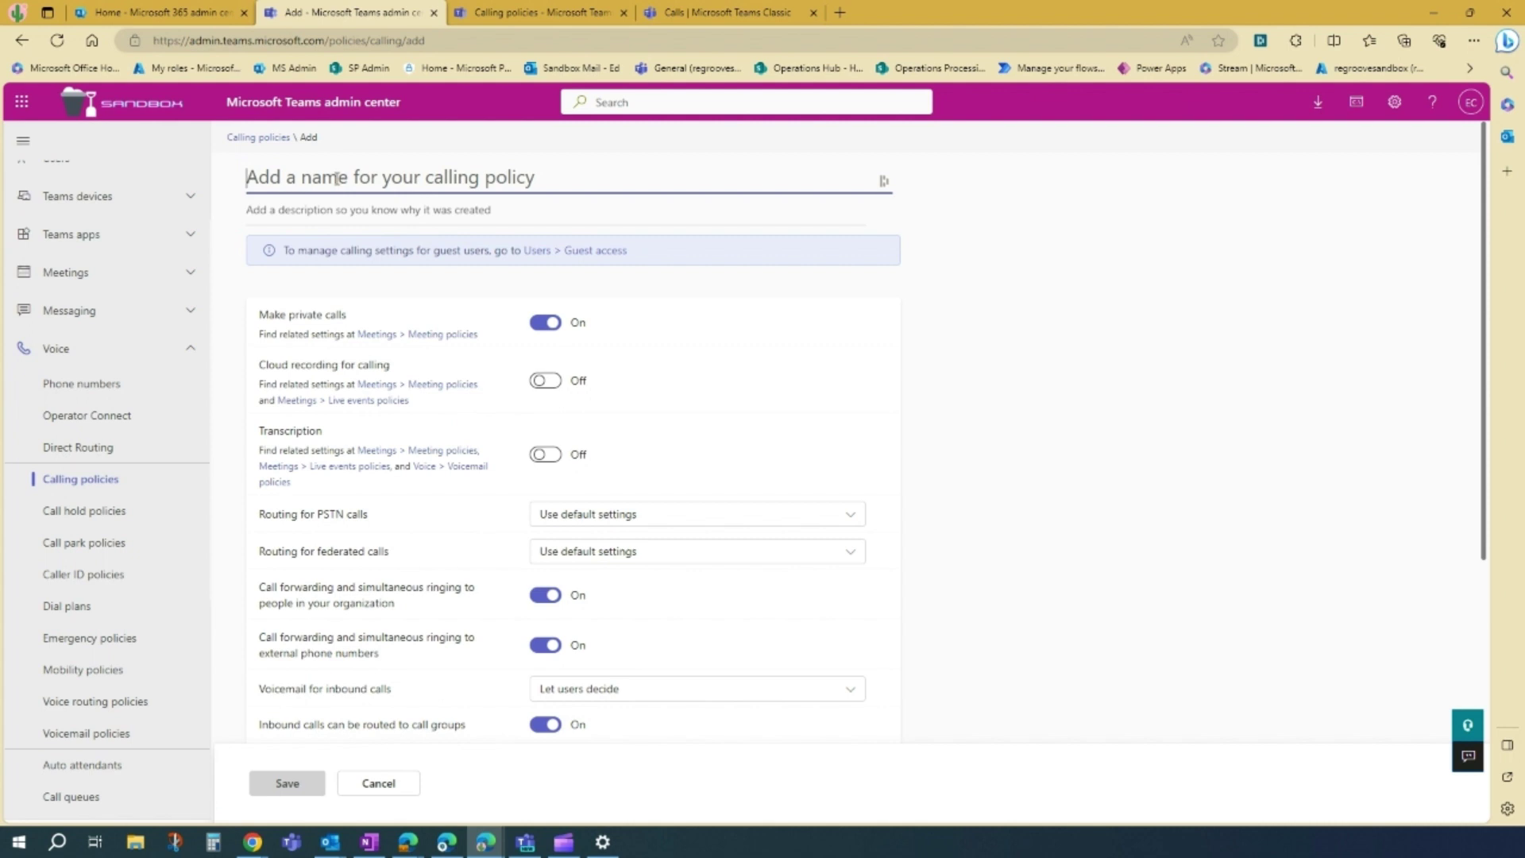
text(Demo)
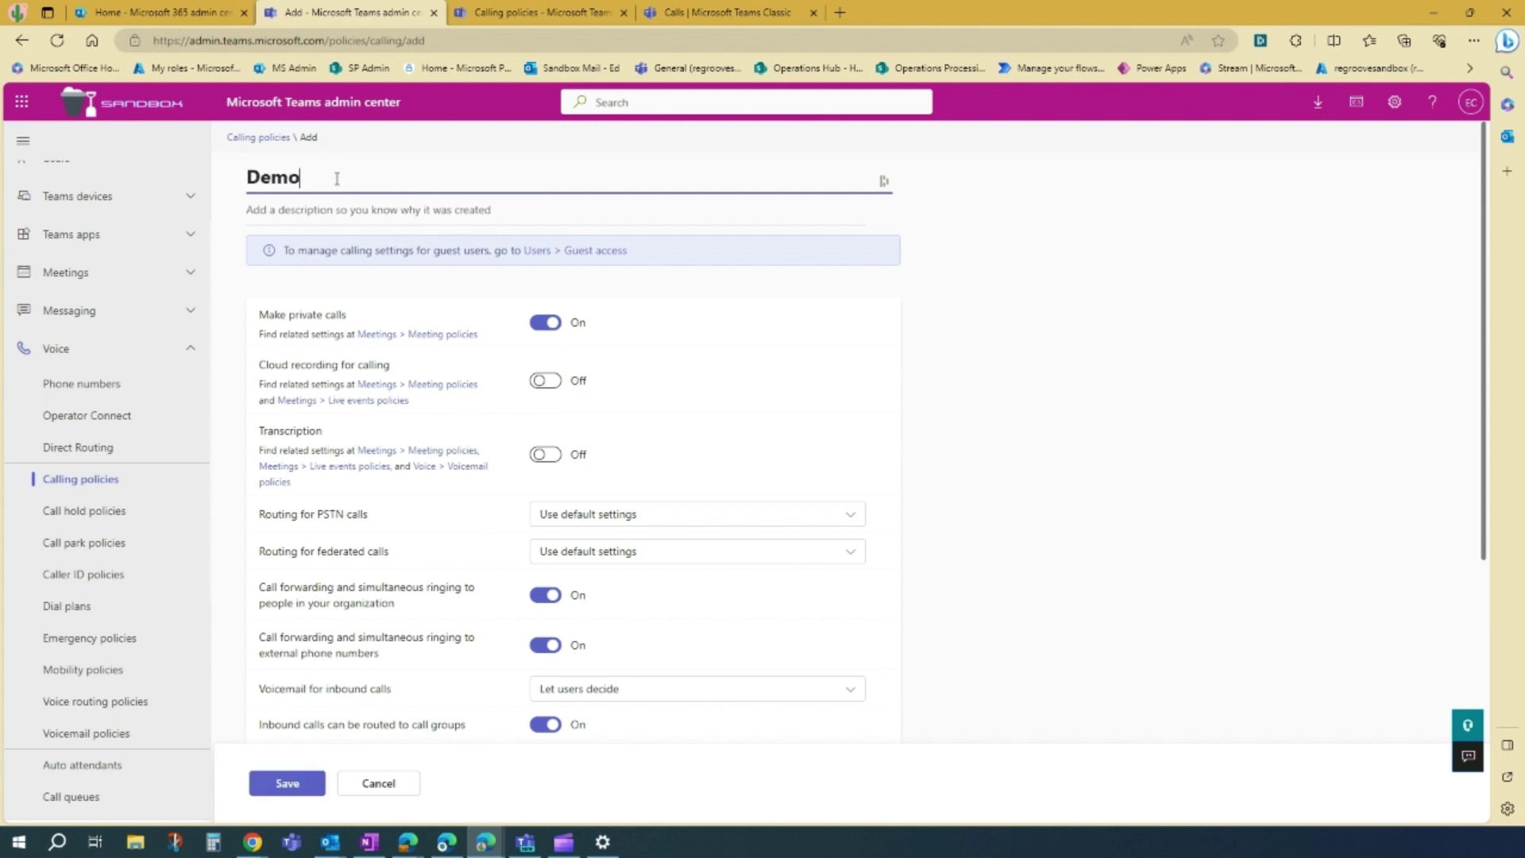
text( calling policy 2)
key(ctrl+a)
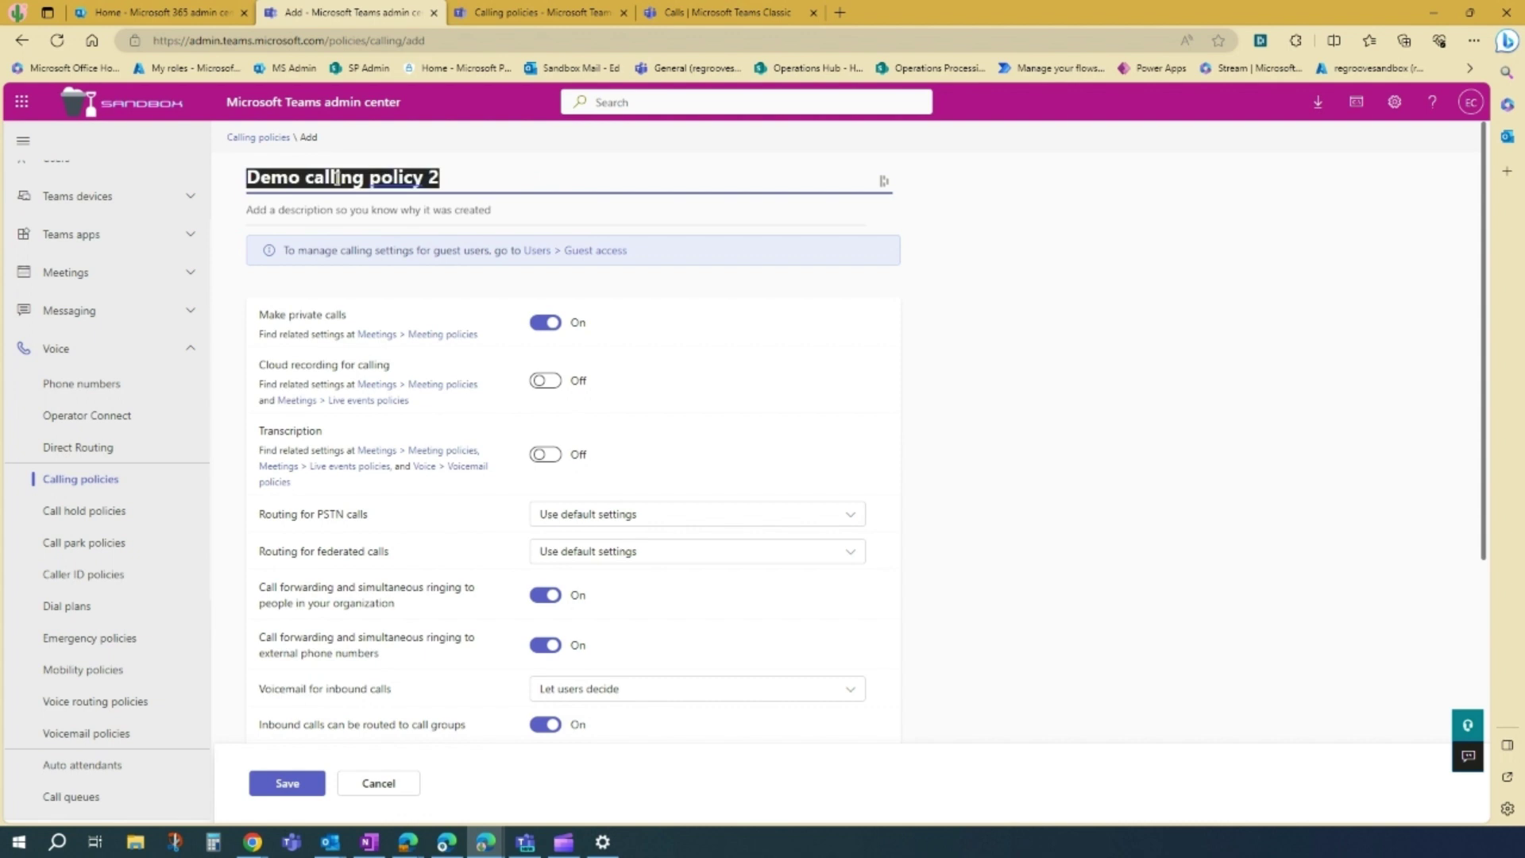
key(ctrl+c)
key(Tab)
key(ctrl+v)
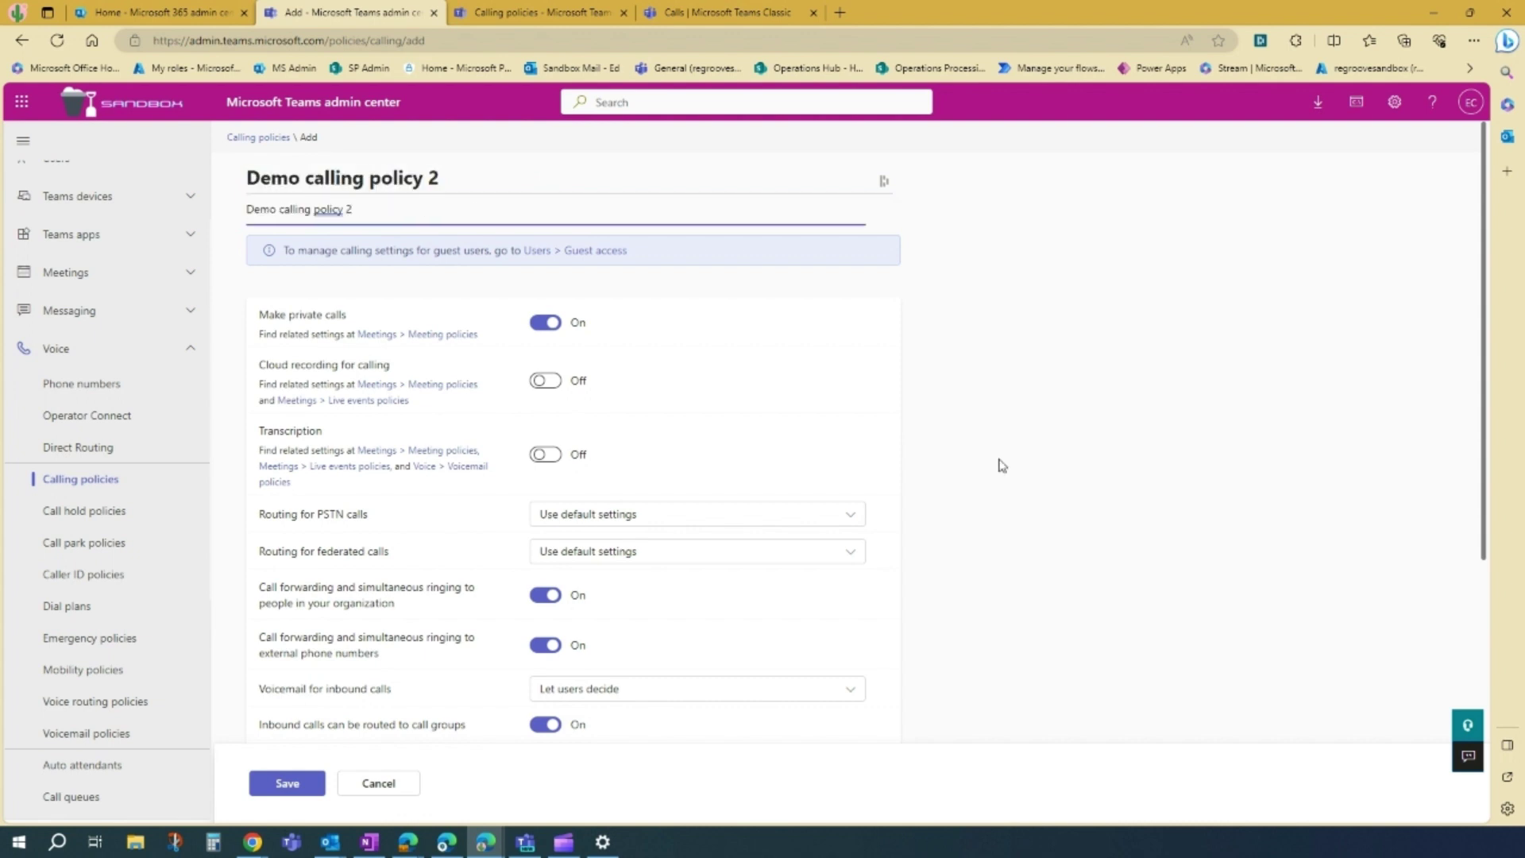
click(432, 284)
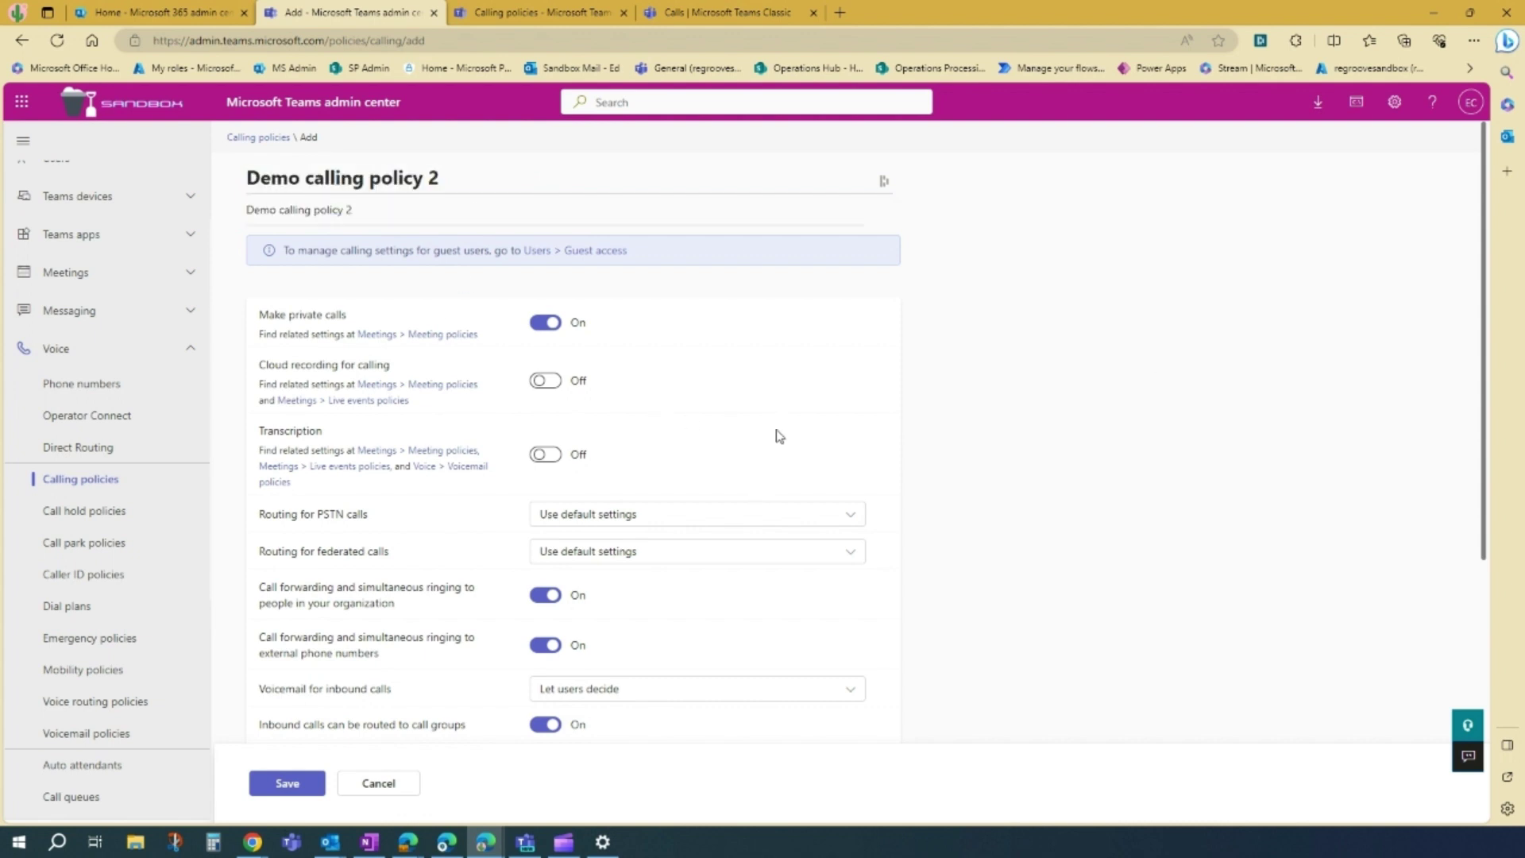
scroll(561, 389, down, 4)
scroll(548, 393, up, 4)
scroll(514, 398, down, 5)
scroll(485, 573, up, 5)
Turn Make private calls off and Transcription on
click(546, 324)
click(545, 455)
scroll(467, 538, down, 3)
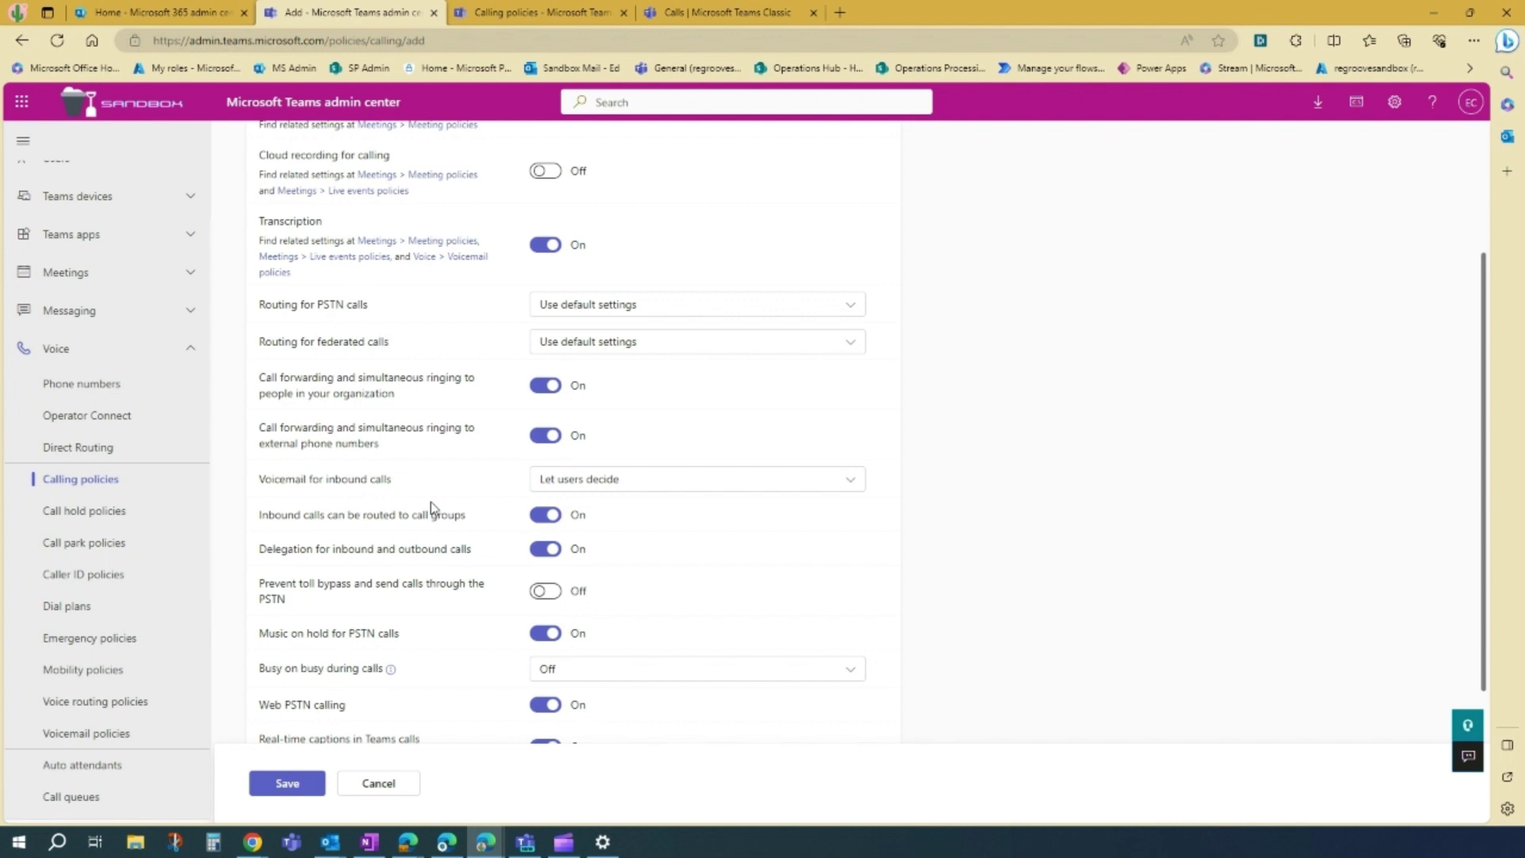
Set Voicemail for inbound calls to Off
click(718, 486)
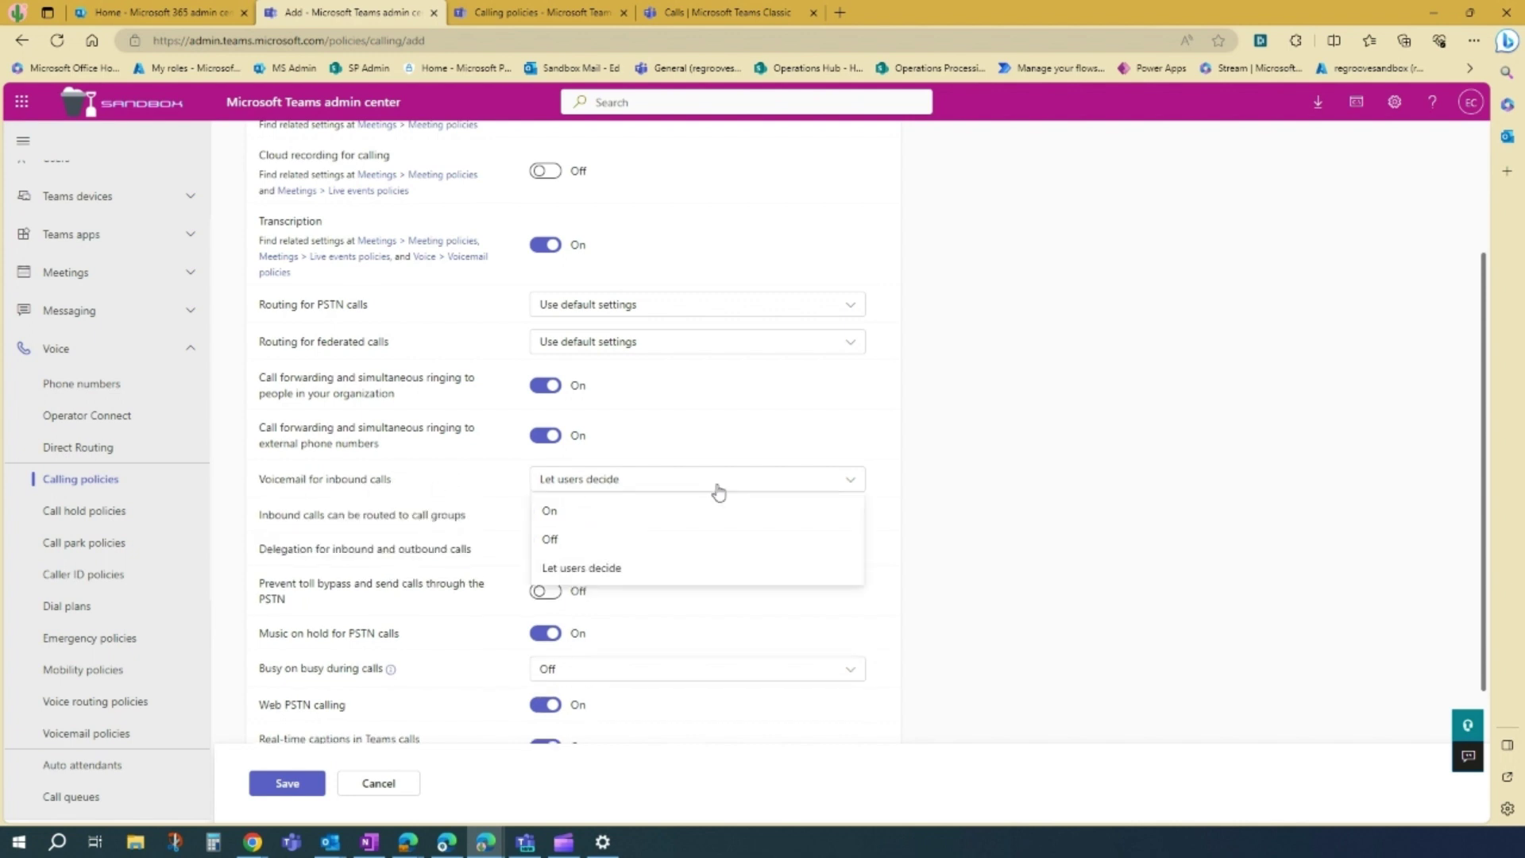
click(579, 543)
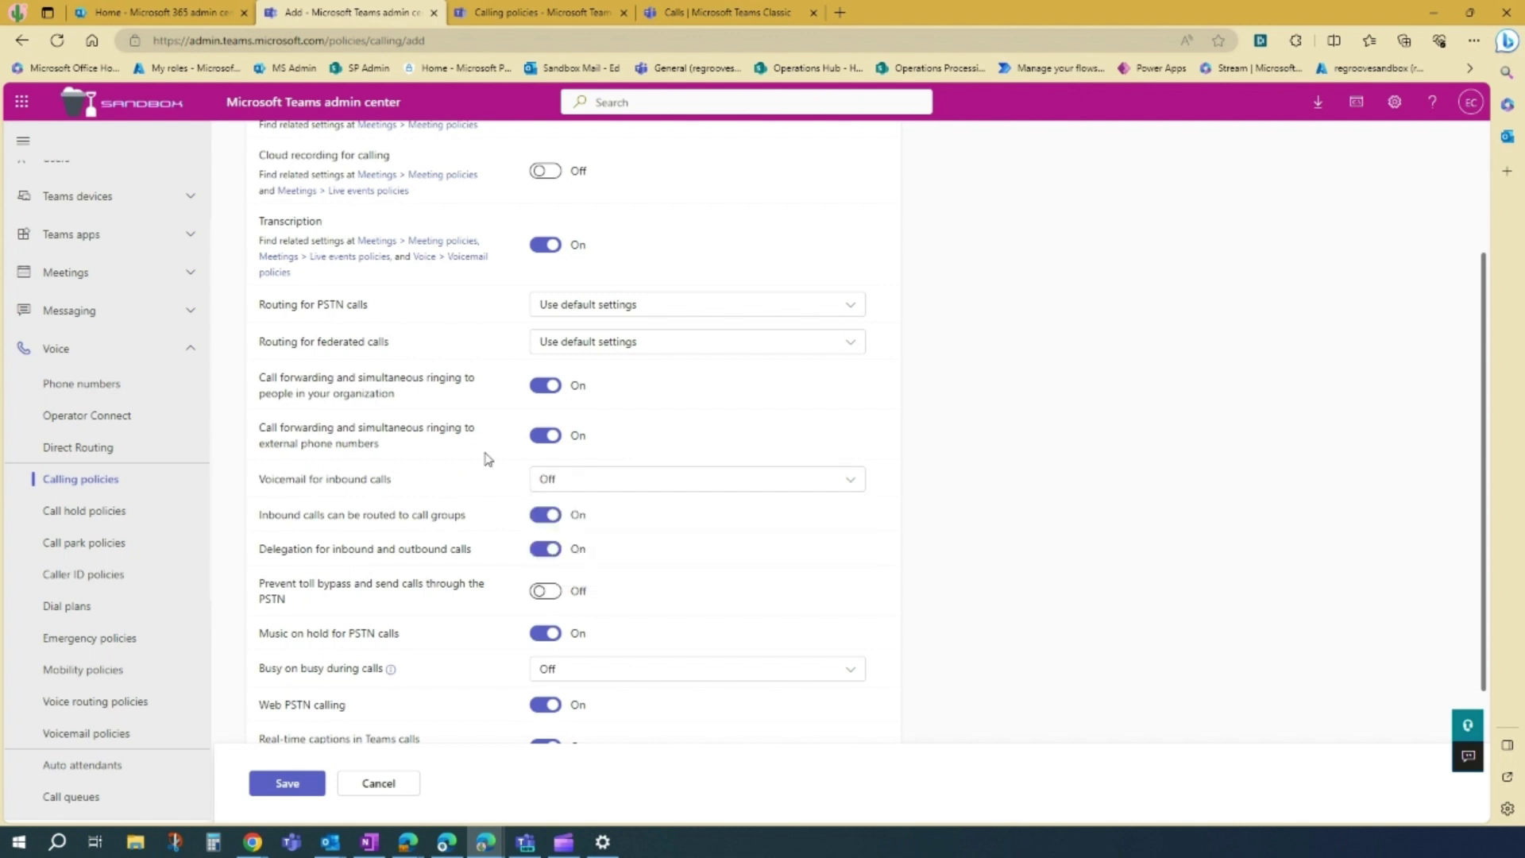
scroll(487, 459, down, 3)
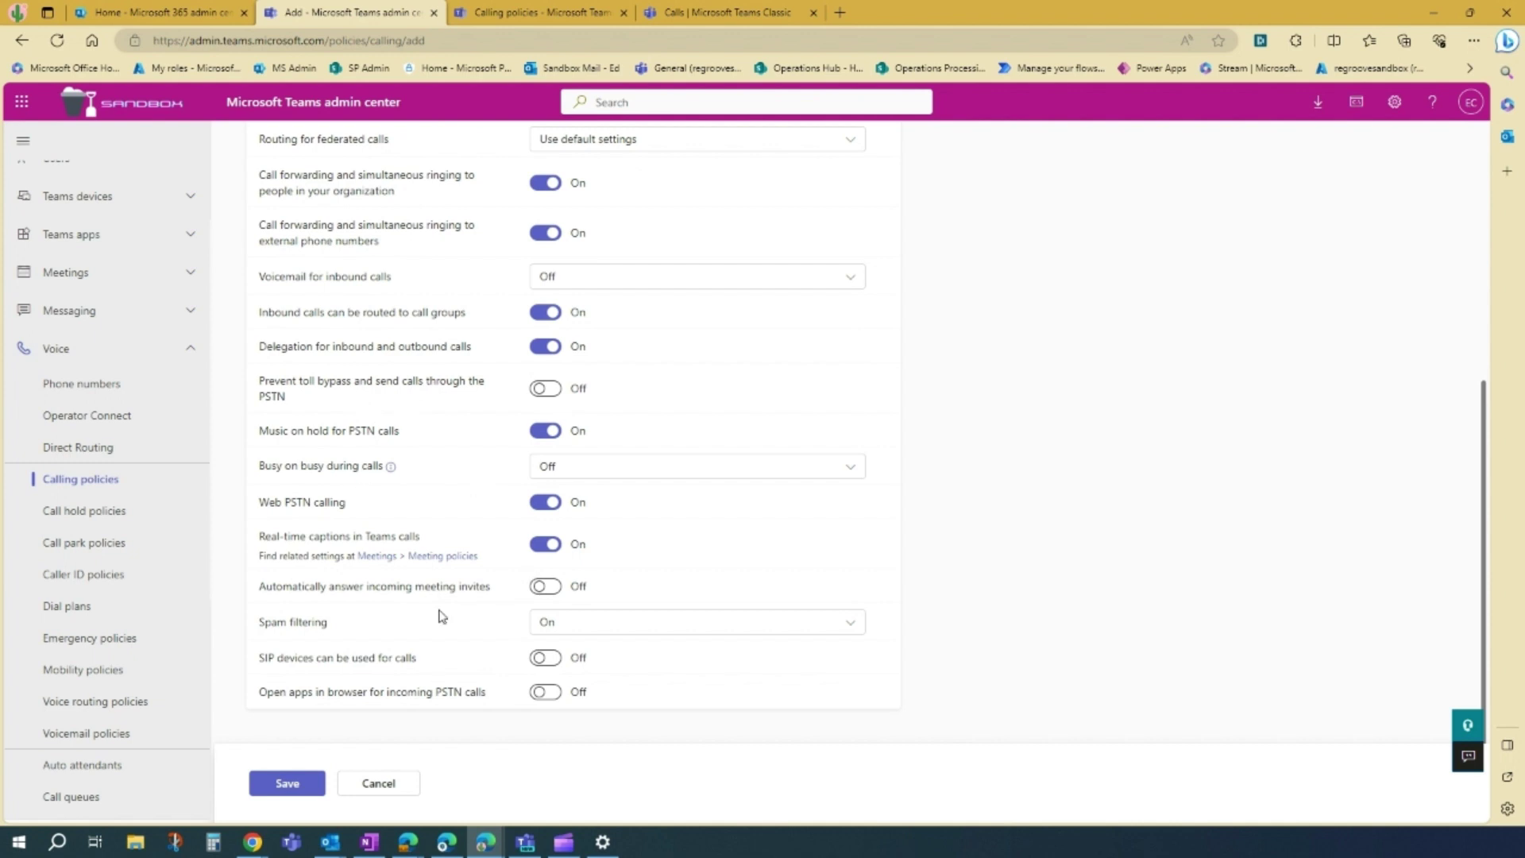
scroll(441, 429, up, 5)
scroll(484, 425, down, 5)
scroll(408, 384, up, 5)
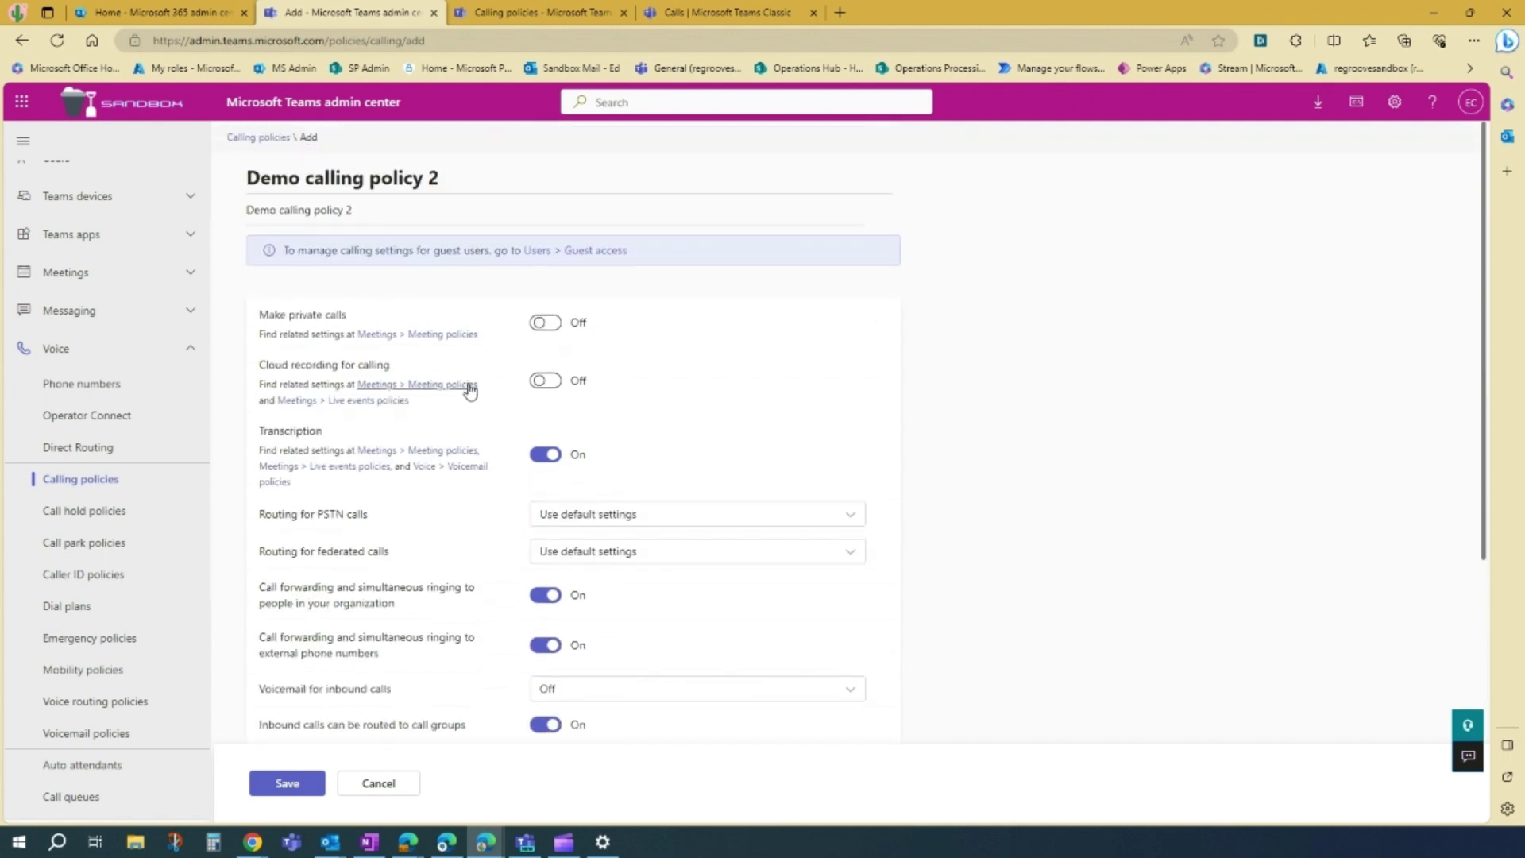
Save Demo calling policy 2, review it from the list, and cancel back without changes
click(295, 785)
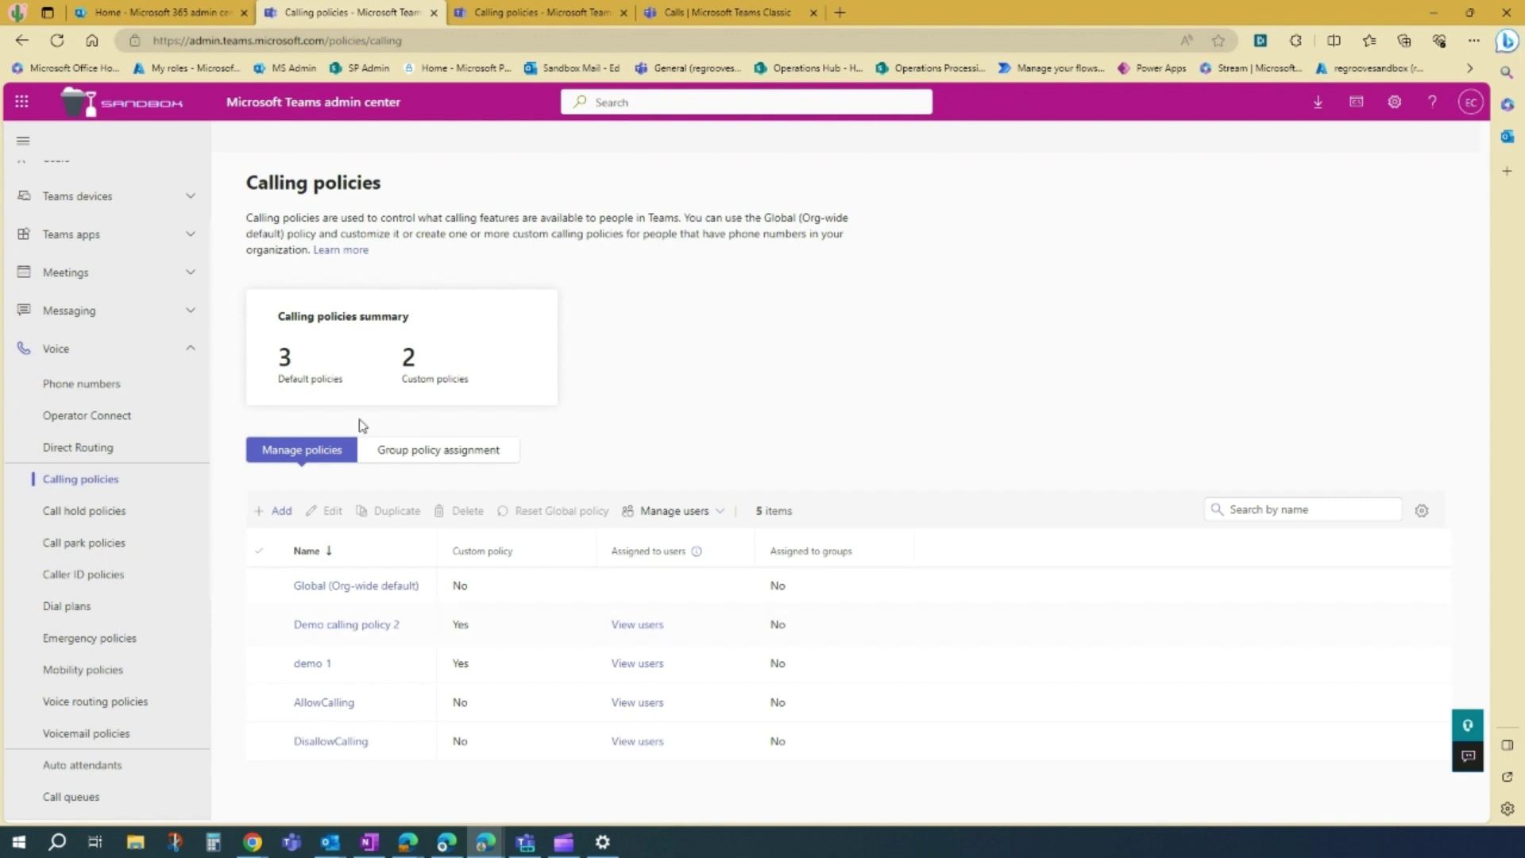
click(386, 627)
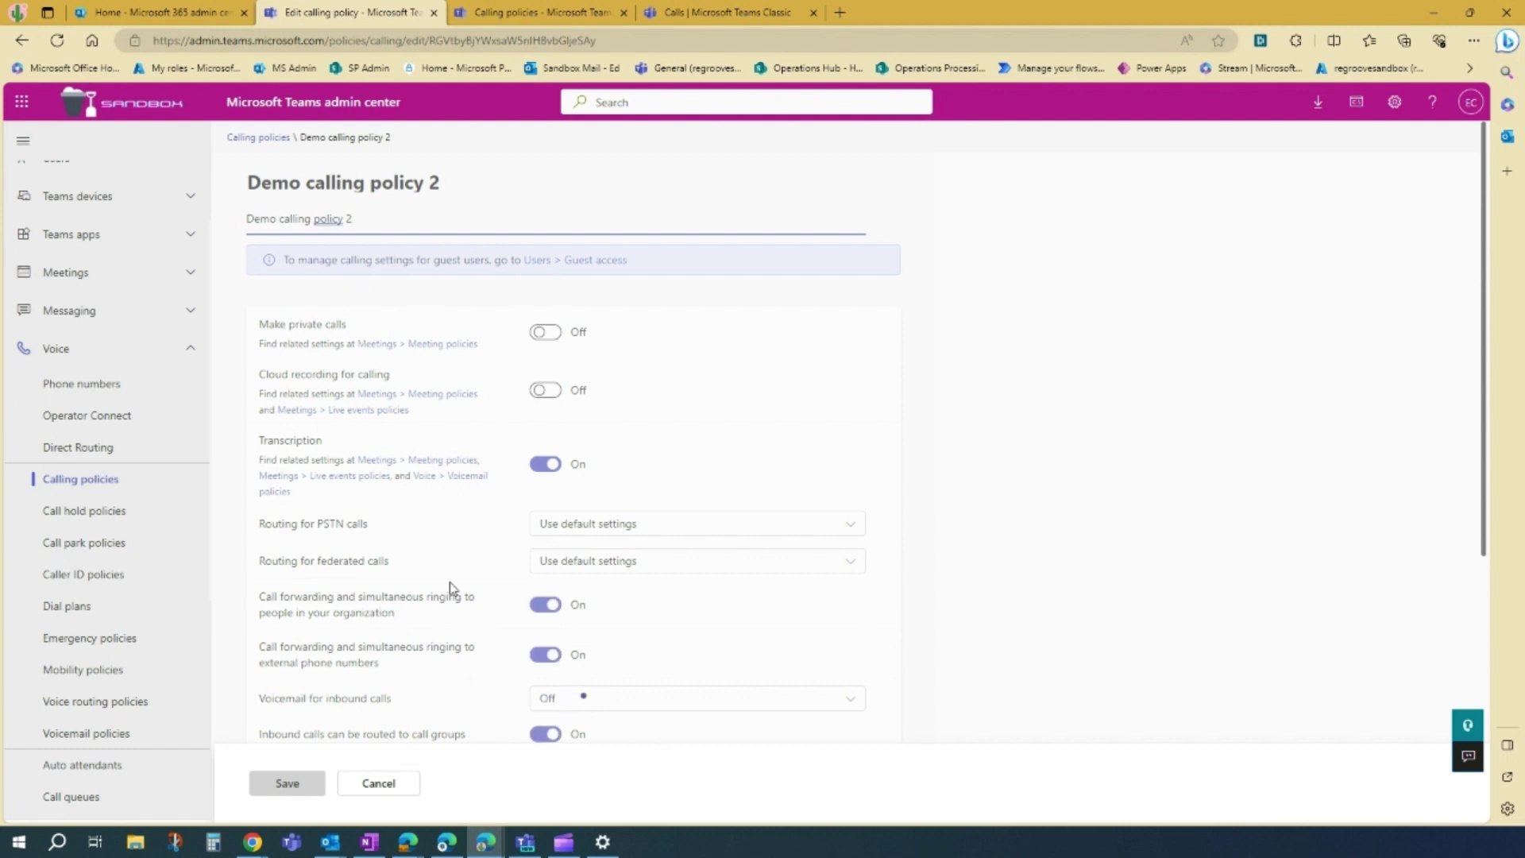
click(389, 790)
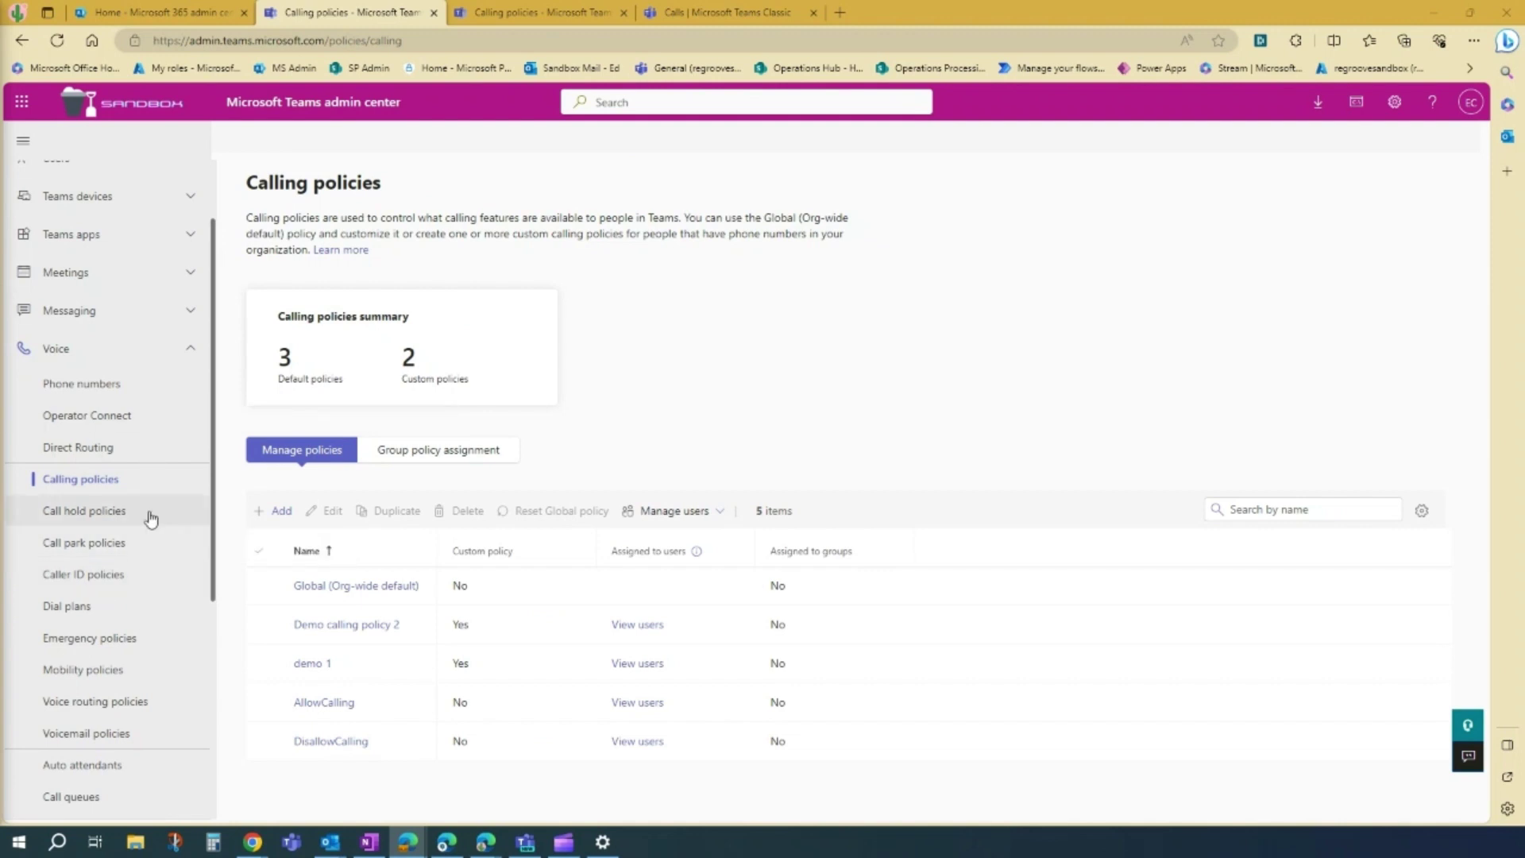
Go to Users > Manage users to list the six Teams users
scroll(151, 519, up, 2)
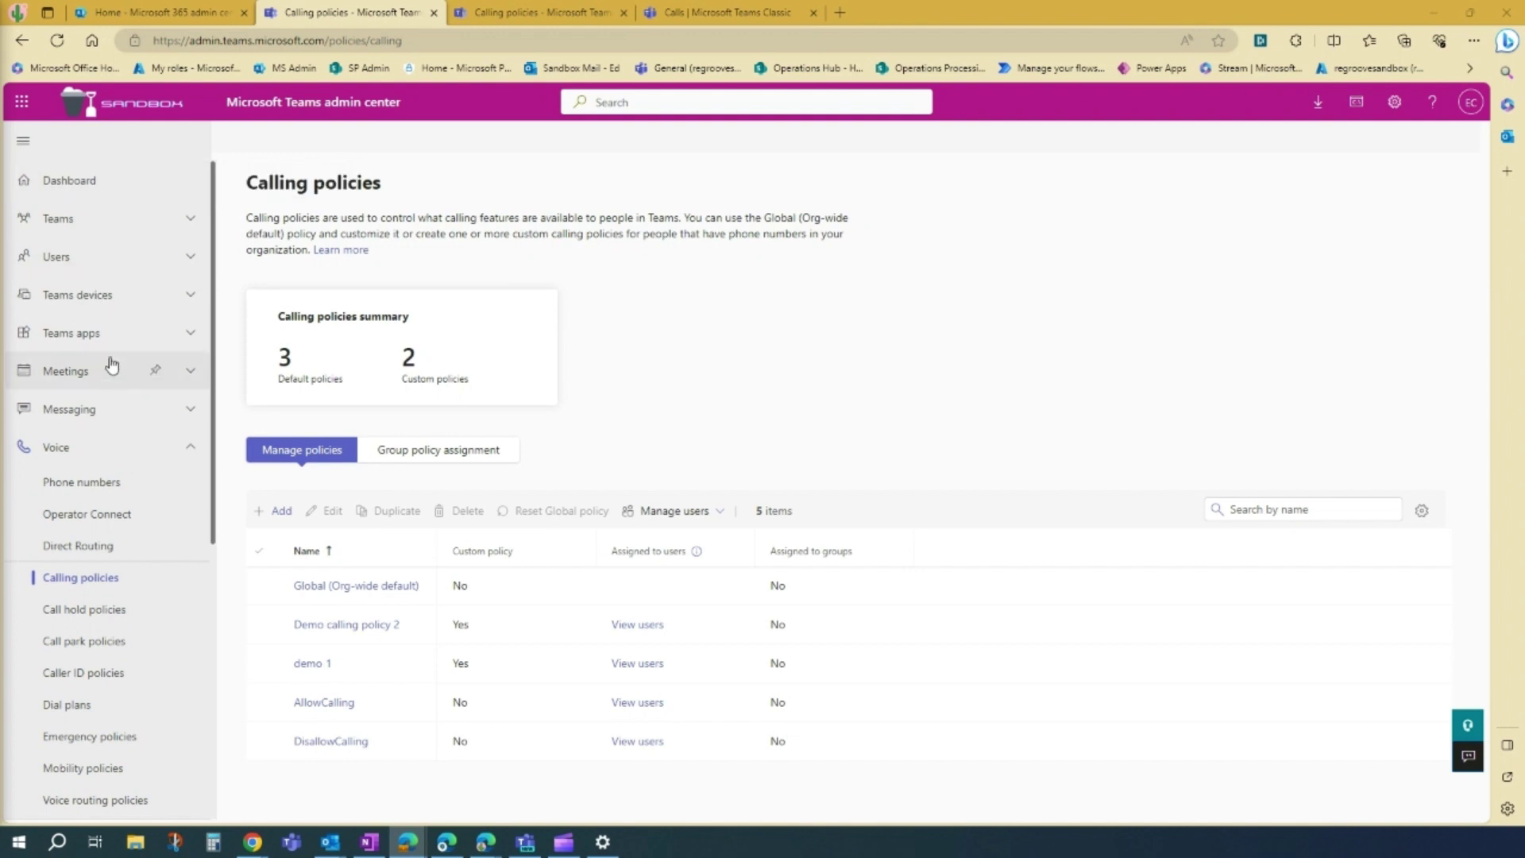
click(115, 259)
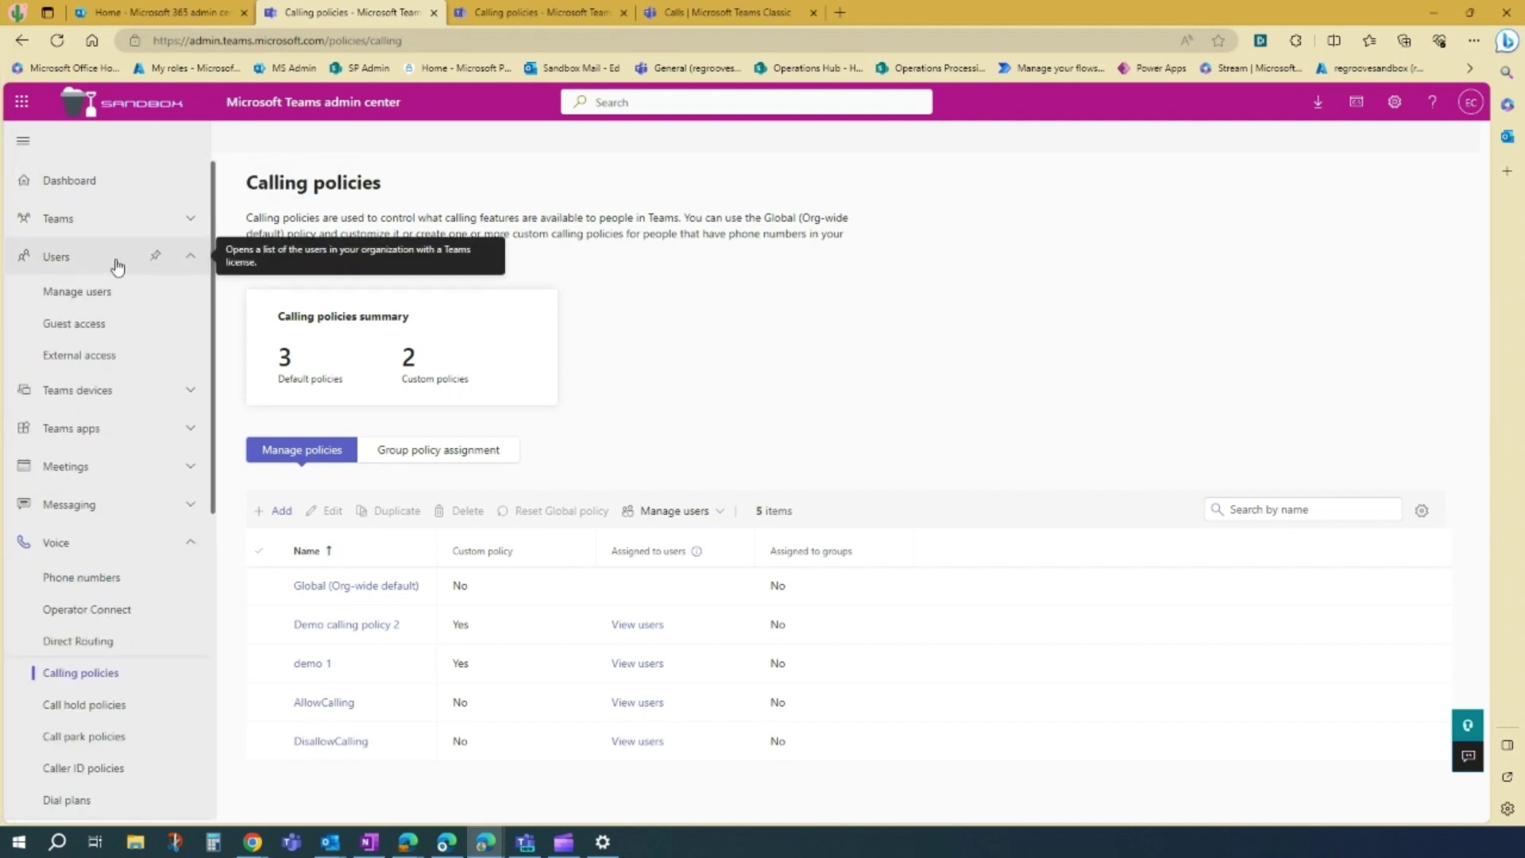
click(88, 299)
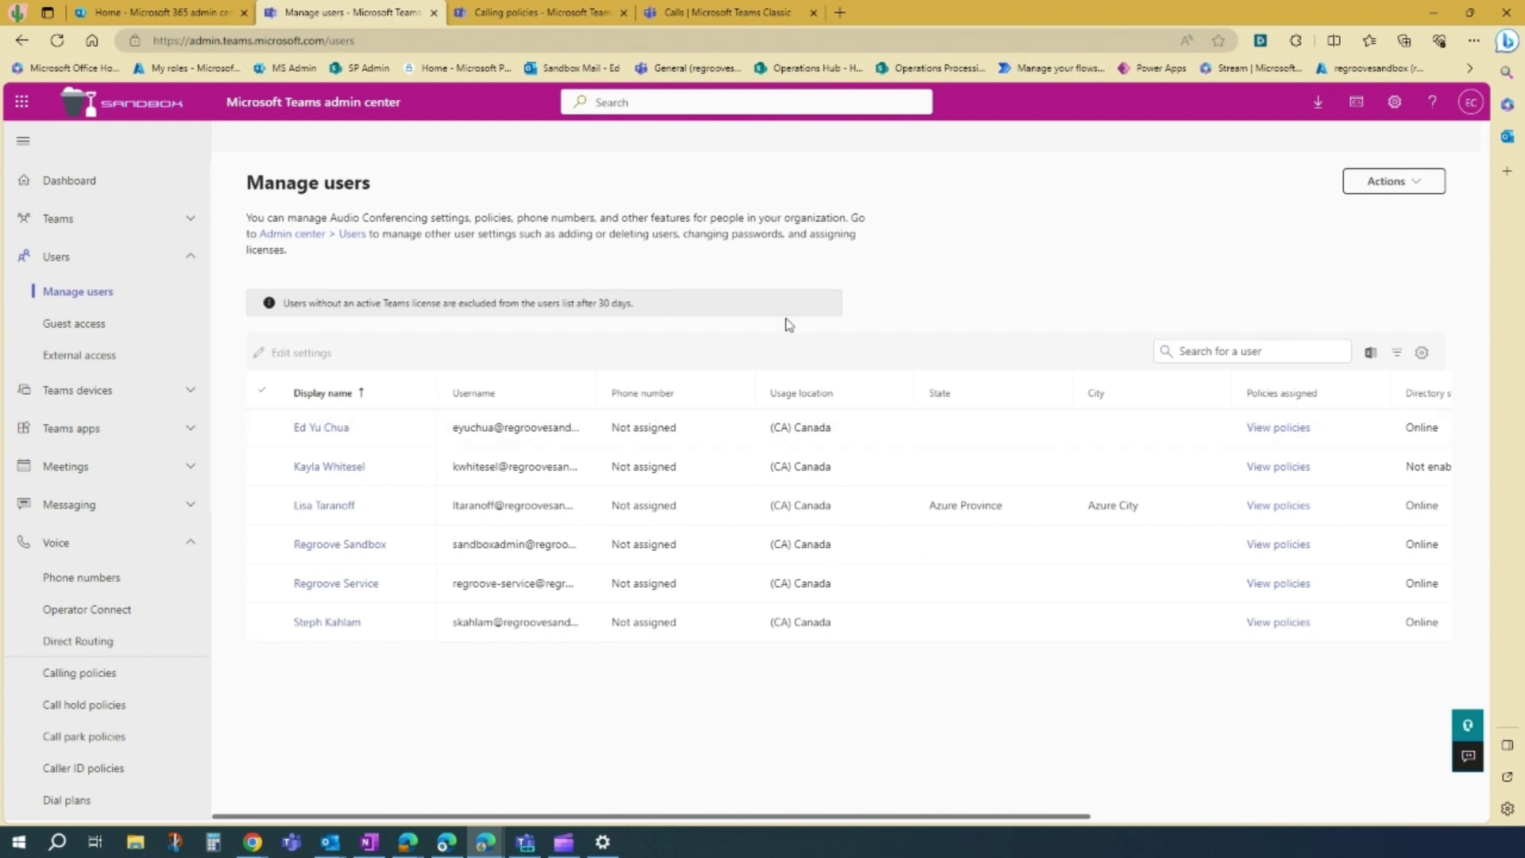
Select only the first user in the list, deselecting the second and third
click(264, 428)
click(264, 428)
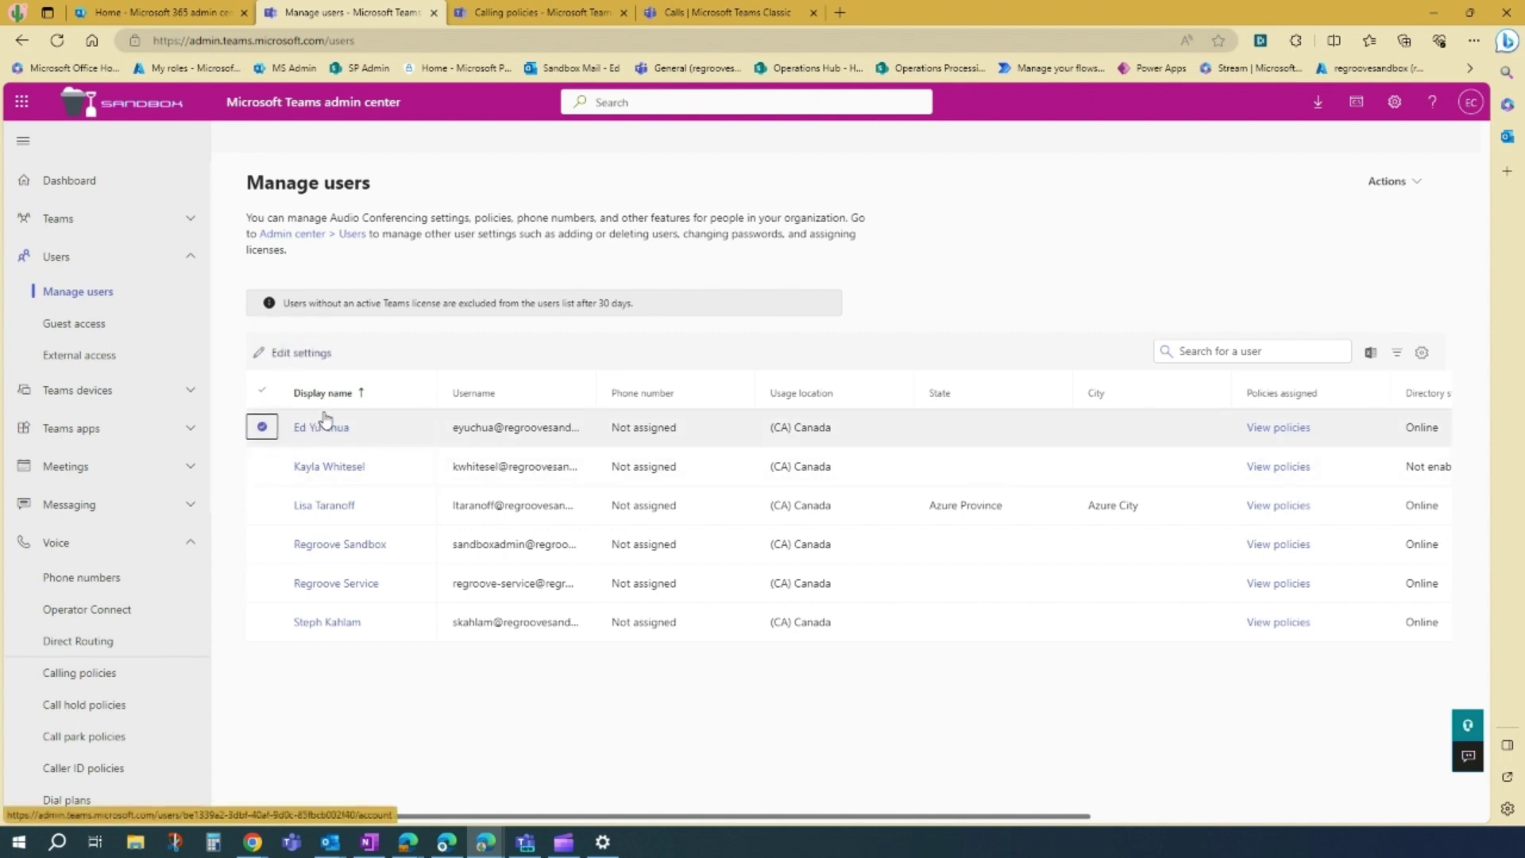
click(260, 469)
click(261, 506)
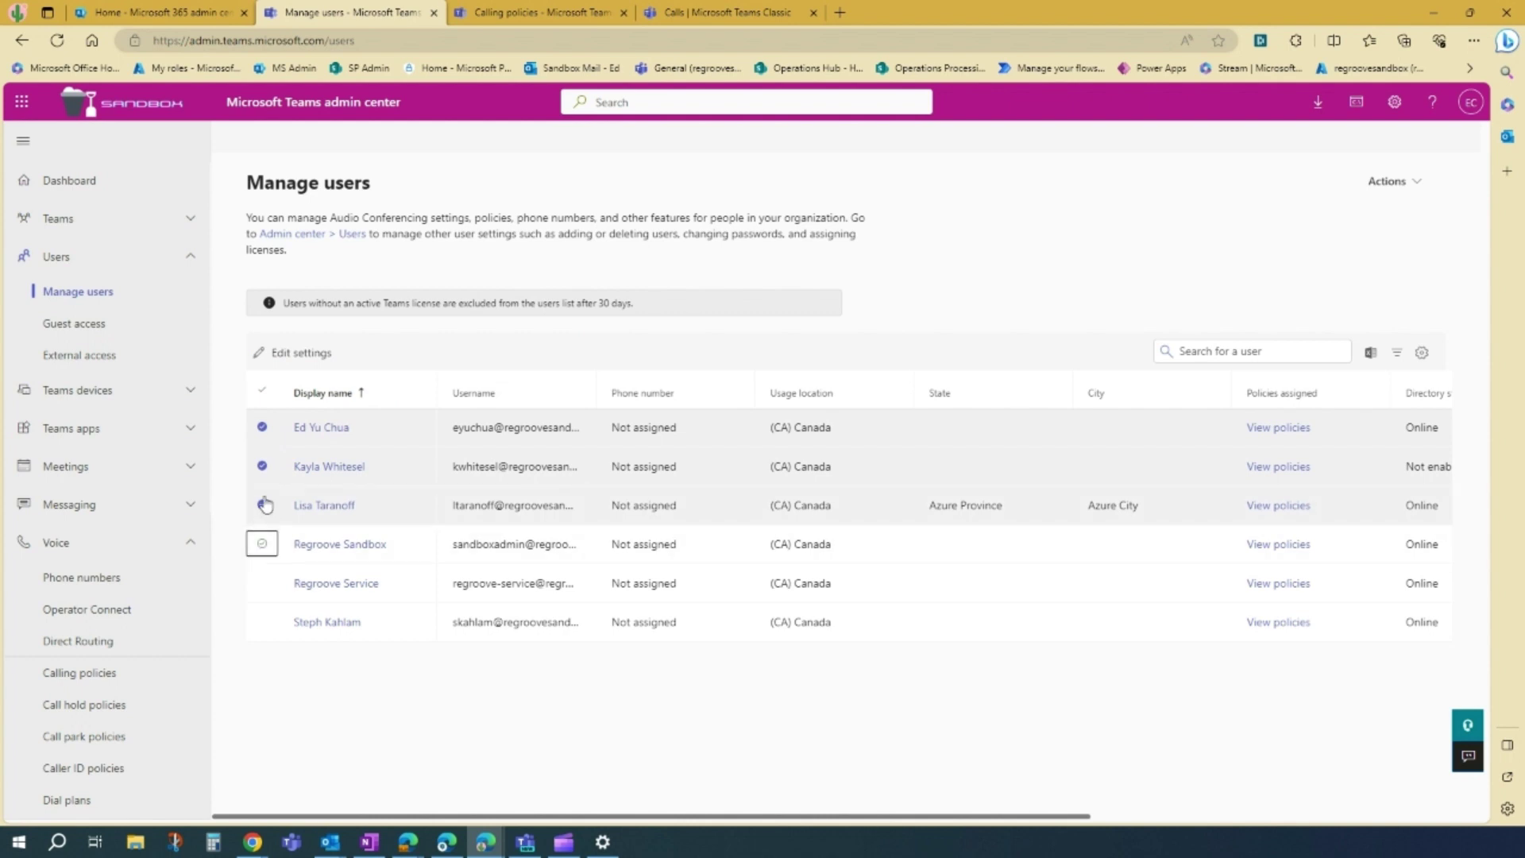
click(262, 502)
click(261, 467)
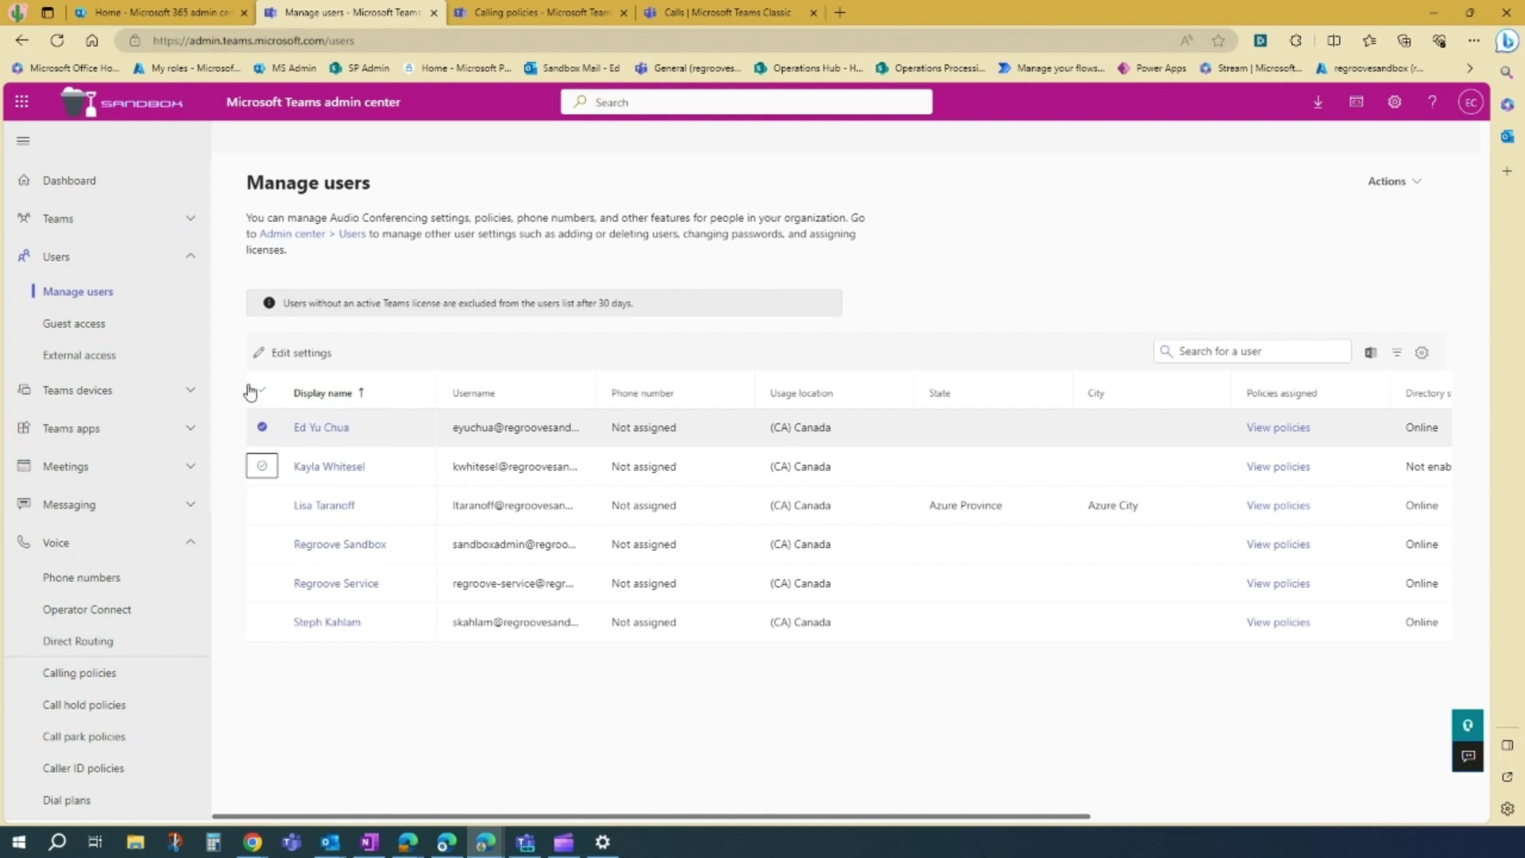
In the user's Edit settings, set Calling policy to Demo calling policy 2 and apply
click(309, 353)
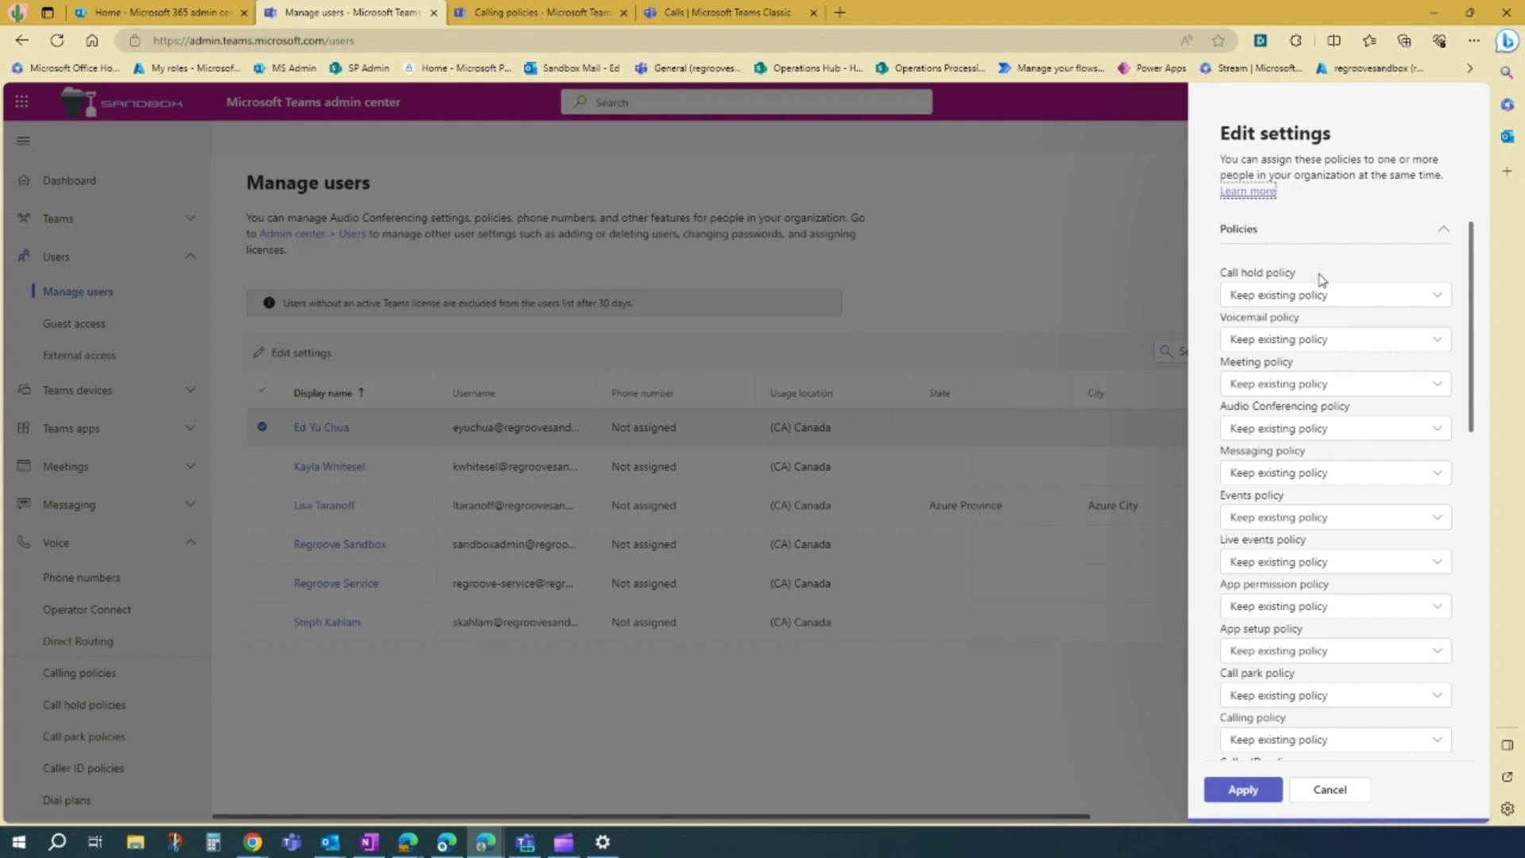
scroll(1366, 260, down, 2)
scroll(1311, 333, up, 2)
scroll(1347, 352, down, 3)
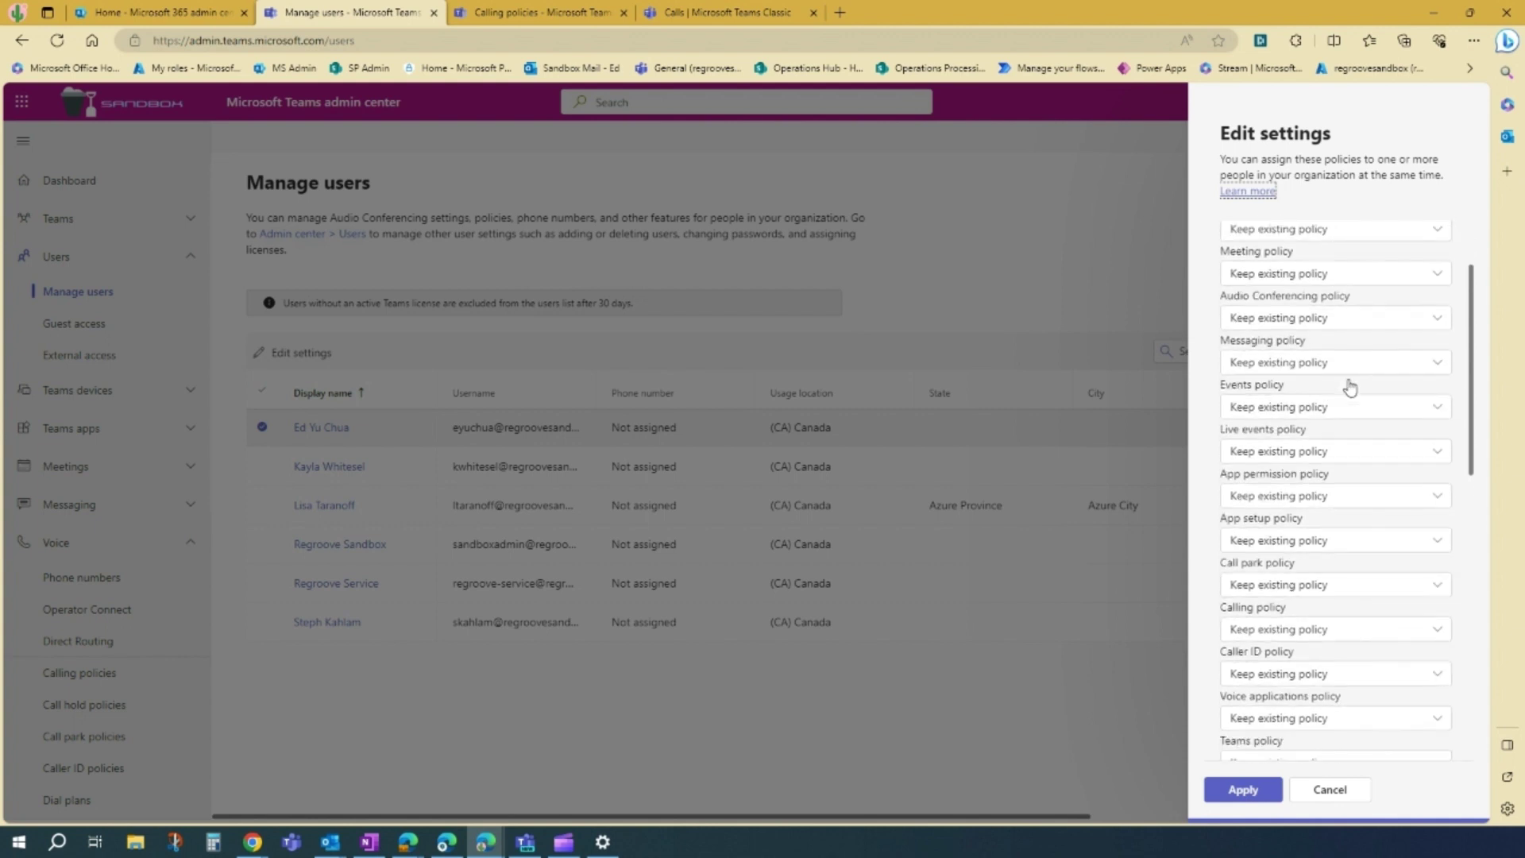
scroll(1348, 352, up, 3)
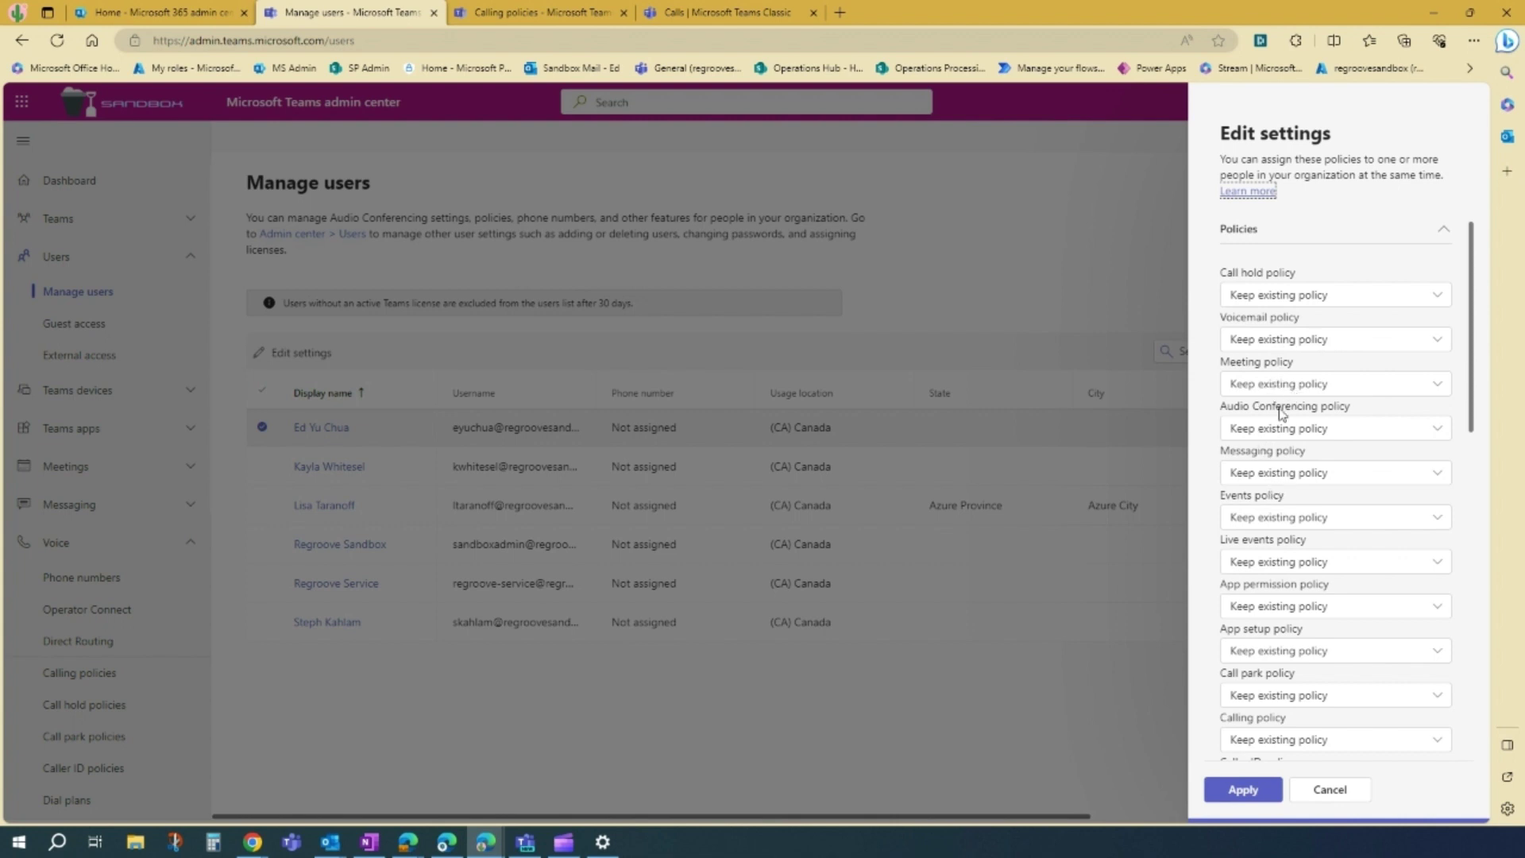
scroll(1282, 413, down, 2)
scroll(1282, 413, down, 1)
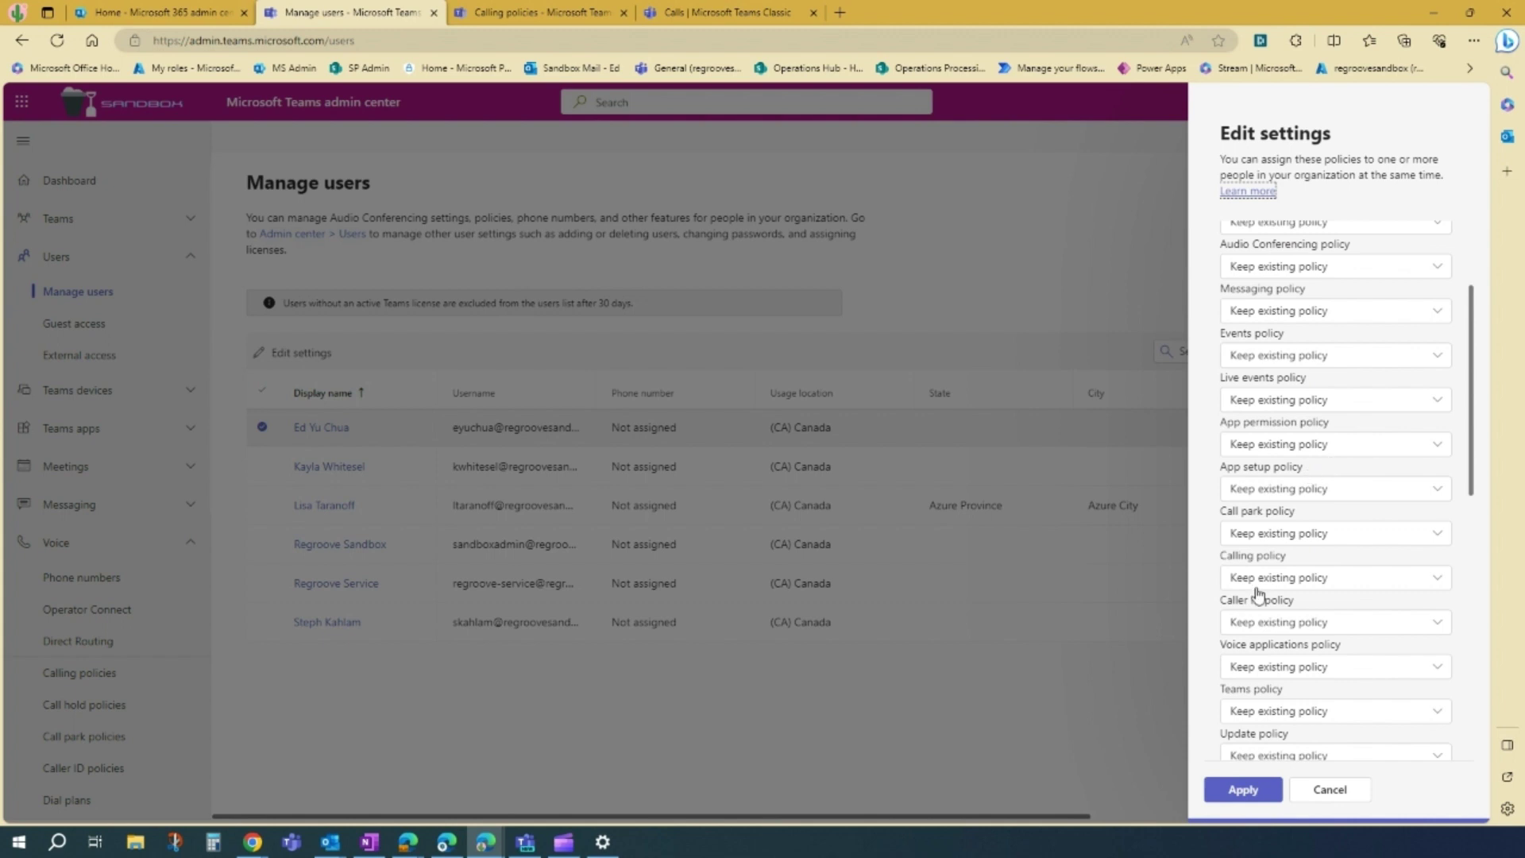
scroll(1327, 574, down, 2)
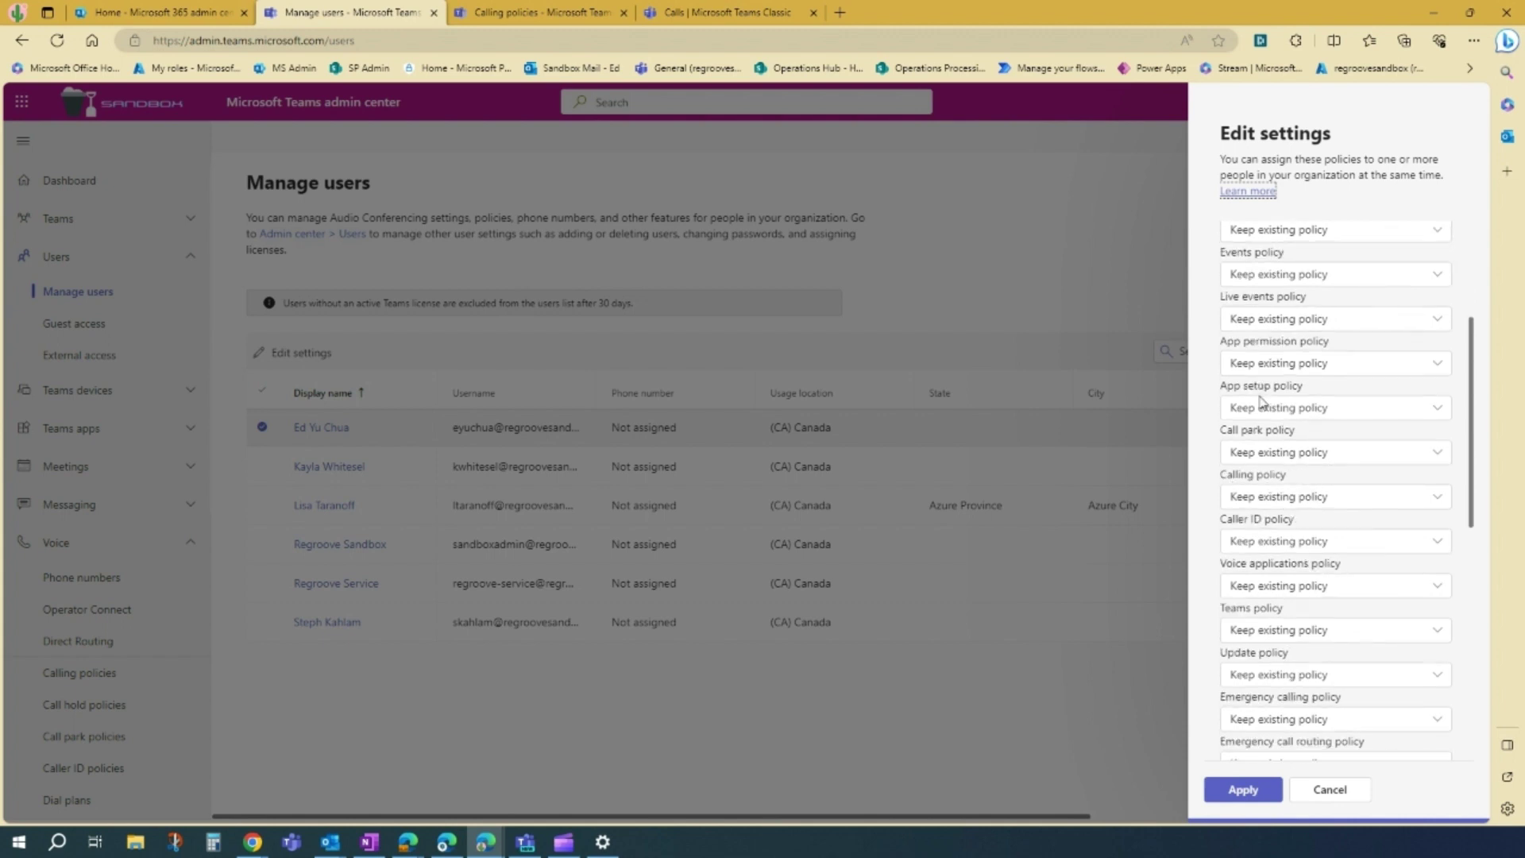
click(1330, 499)
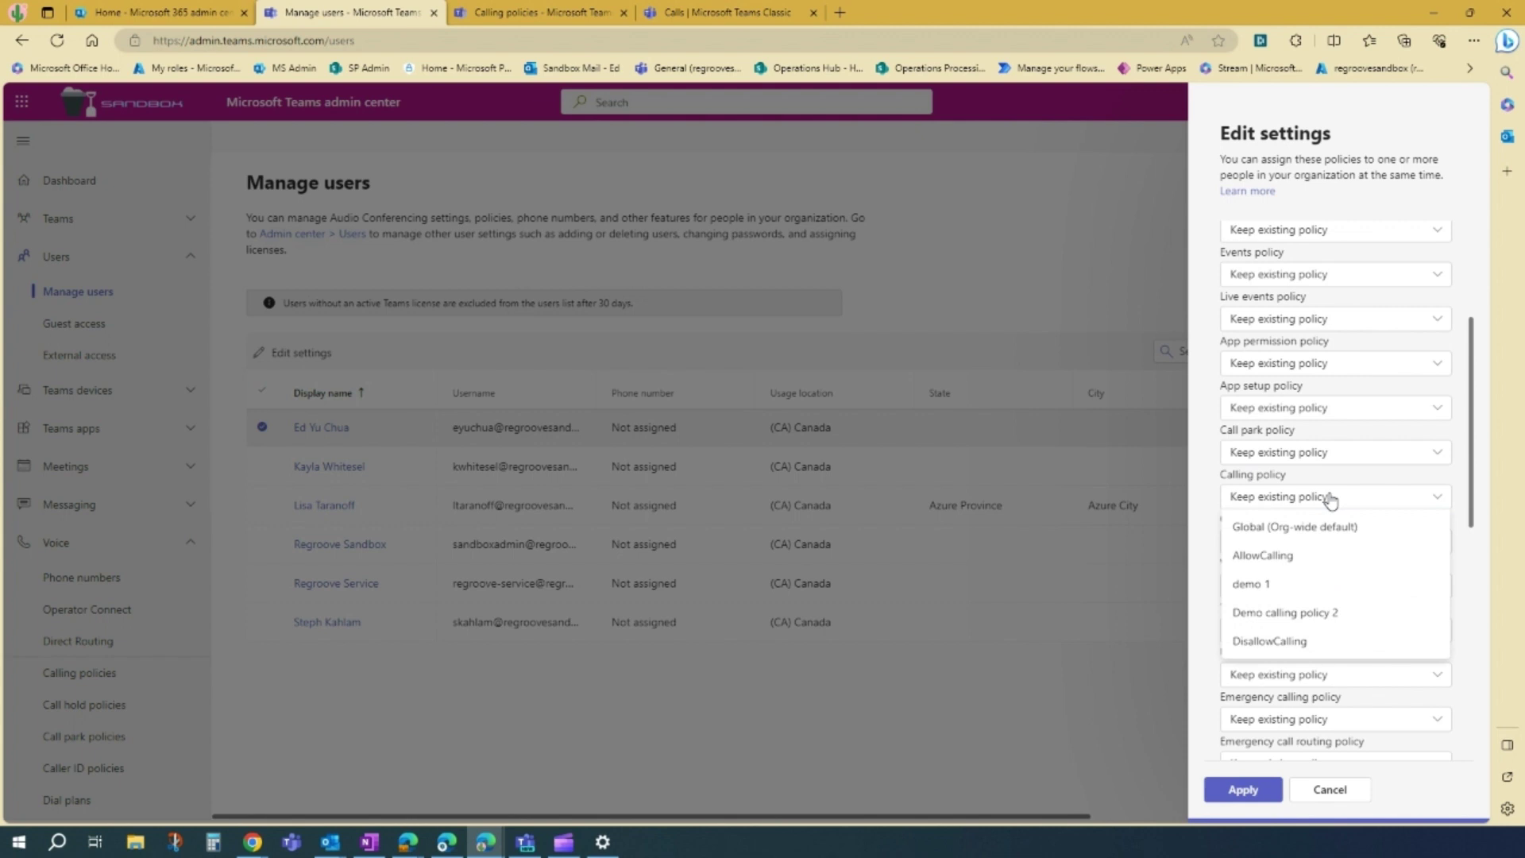
click(1313, 612)
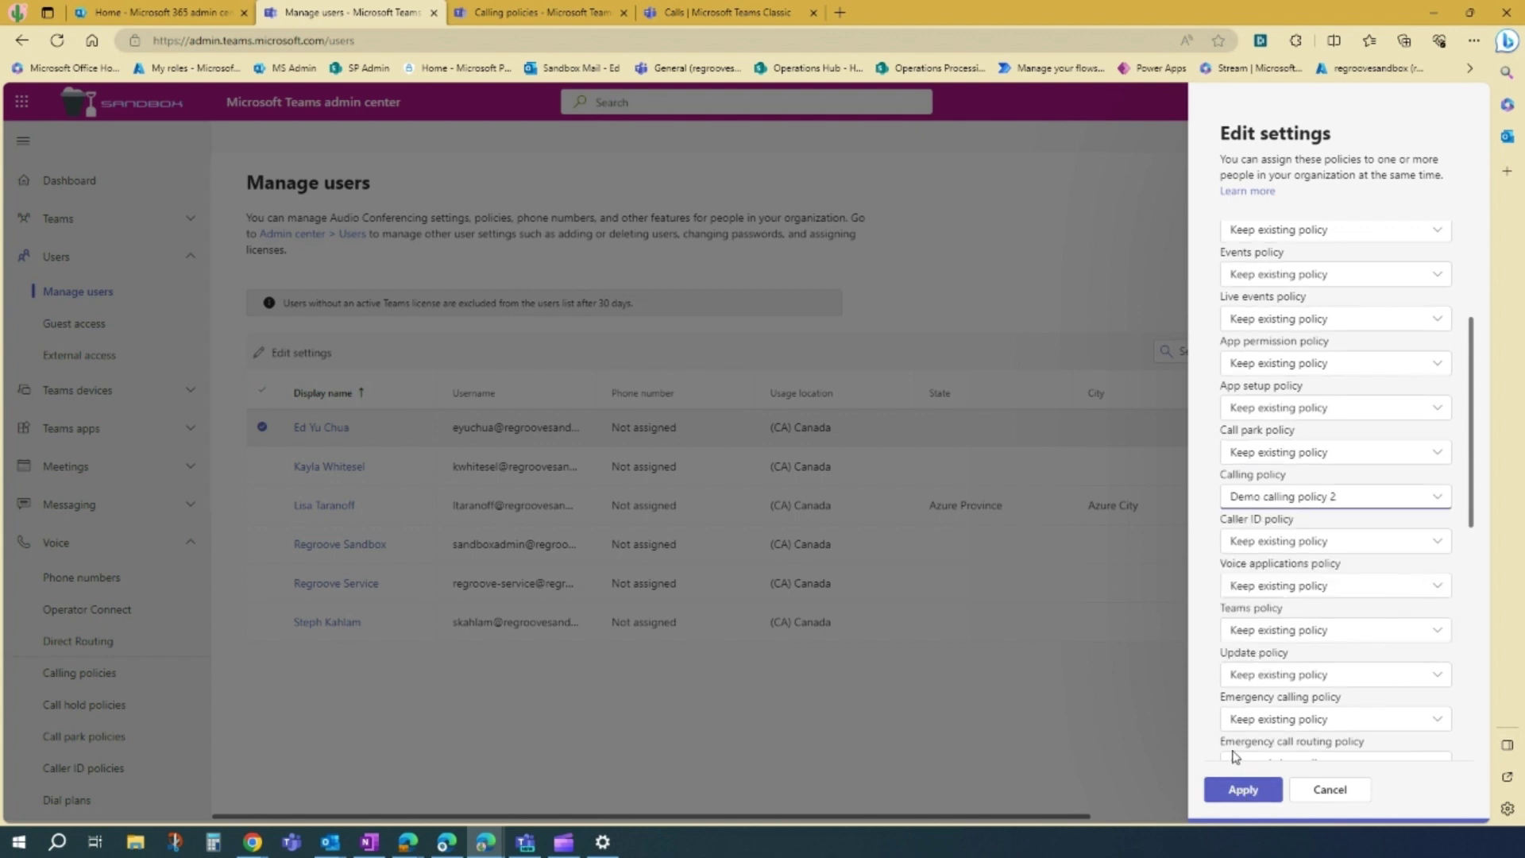
click(1243, 790)
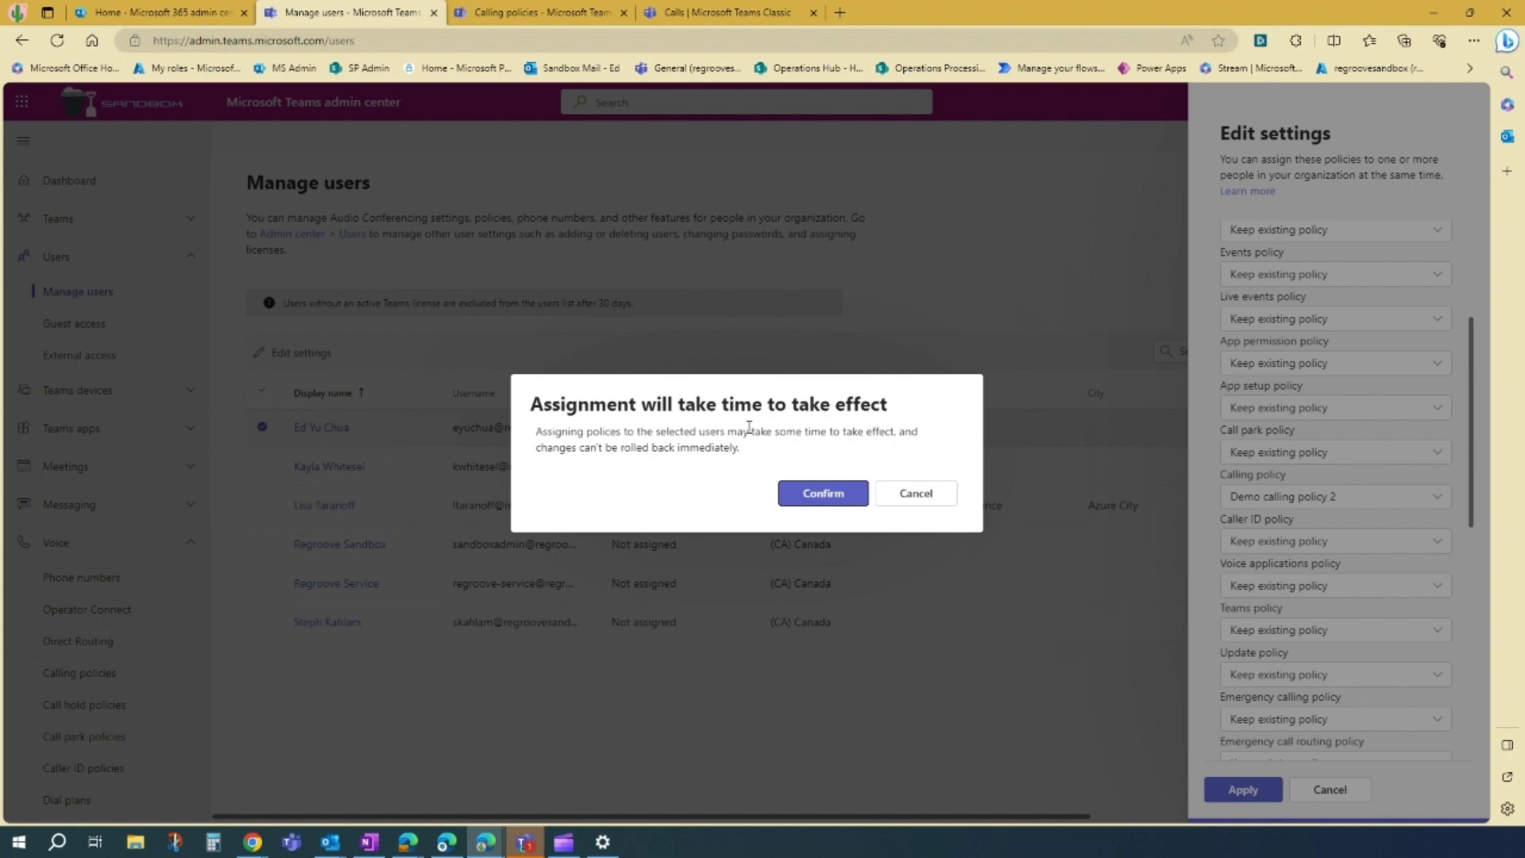
Confirm the calling policy assignment and return to the refreshed Manage users list
click(810, 494)
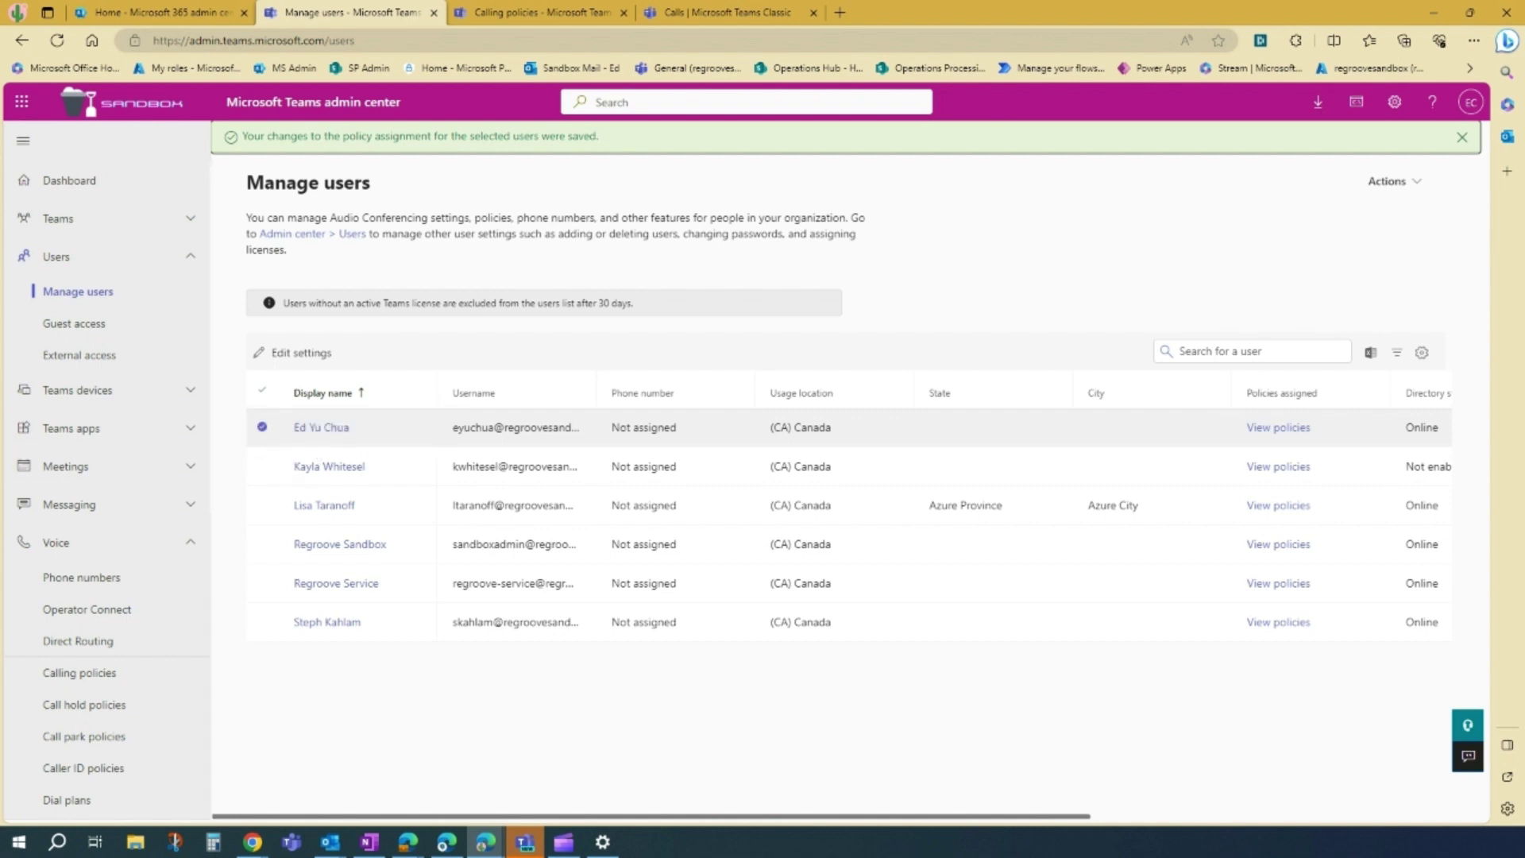
key(alt+Left)
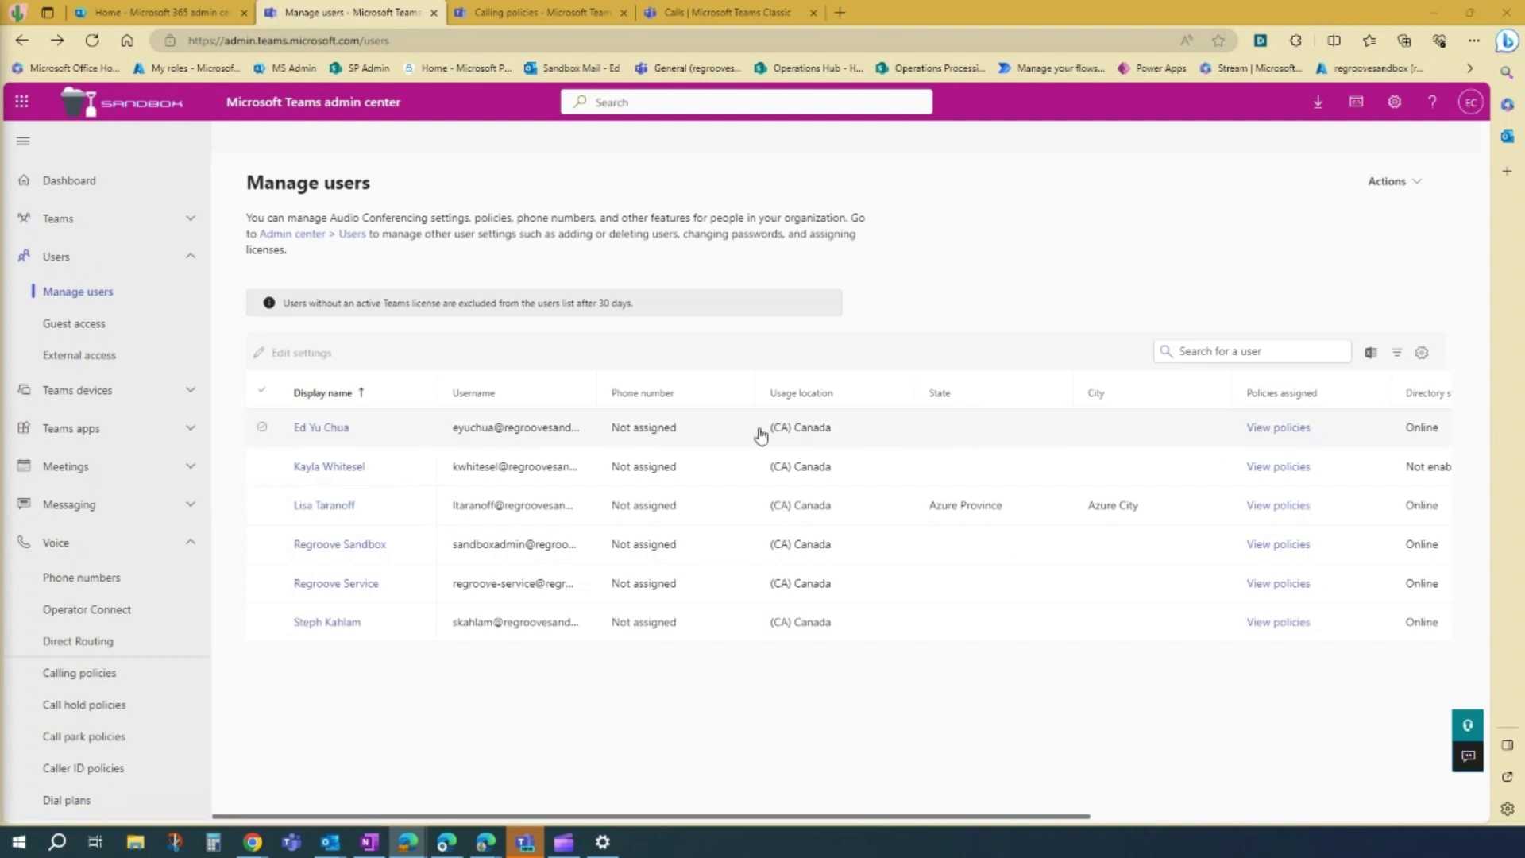
View the first user's policies and open the directly assigned Demo calling policy 2
click(1288, 429)
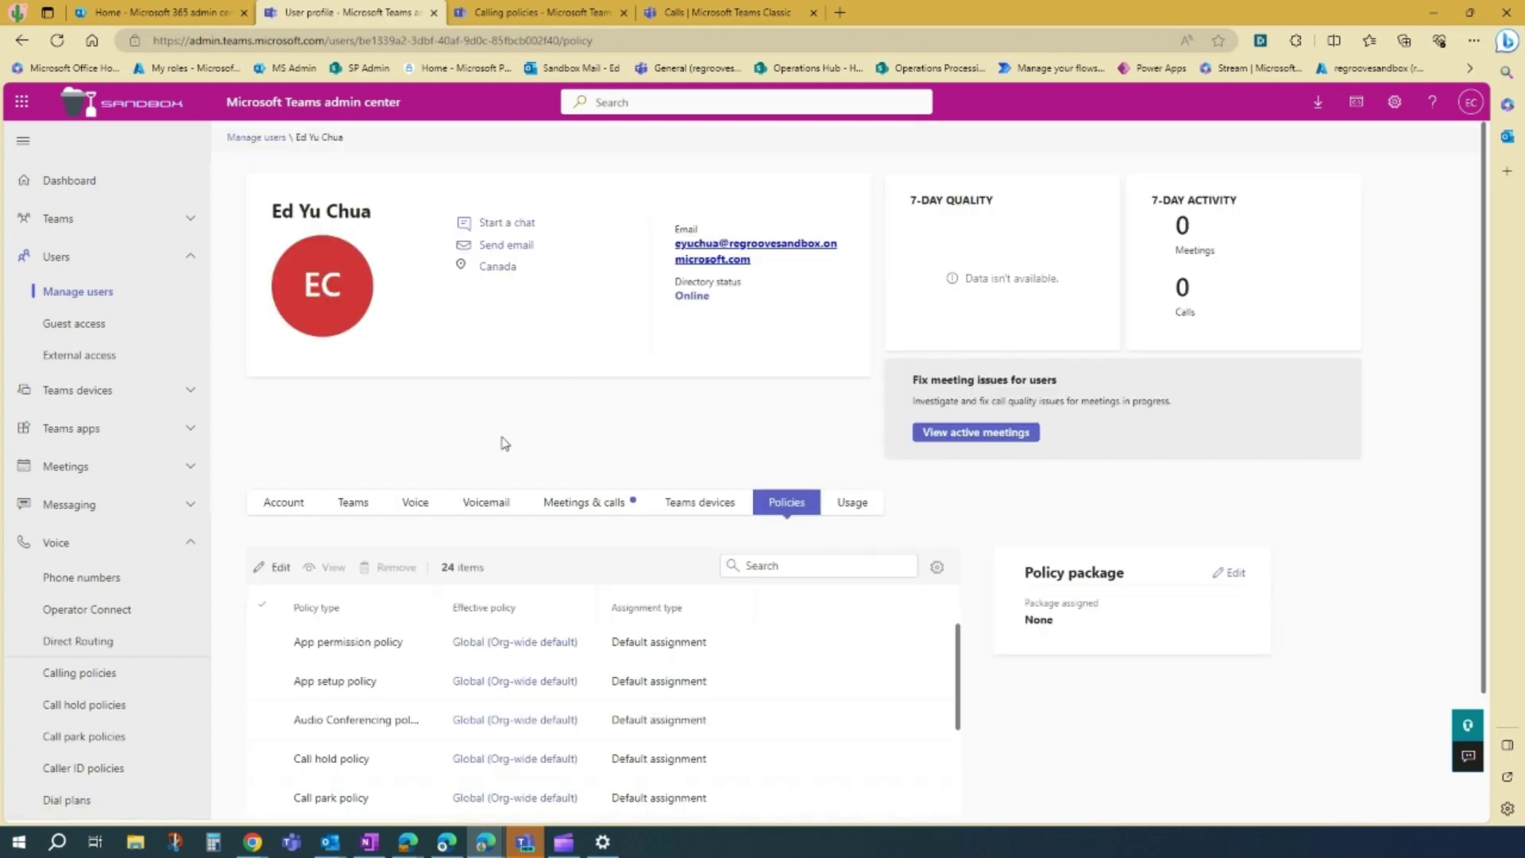
scroll(502, 443, down, 2)
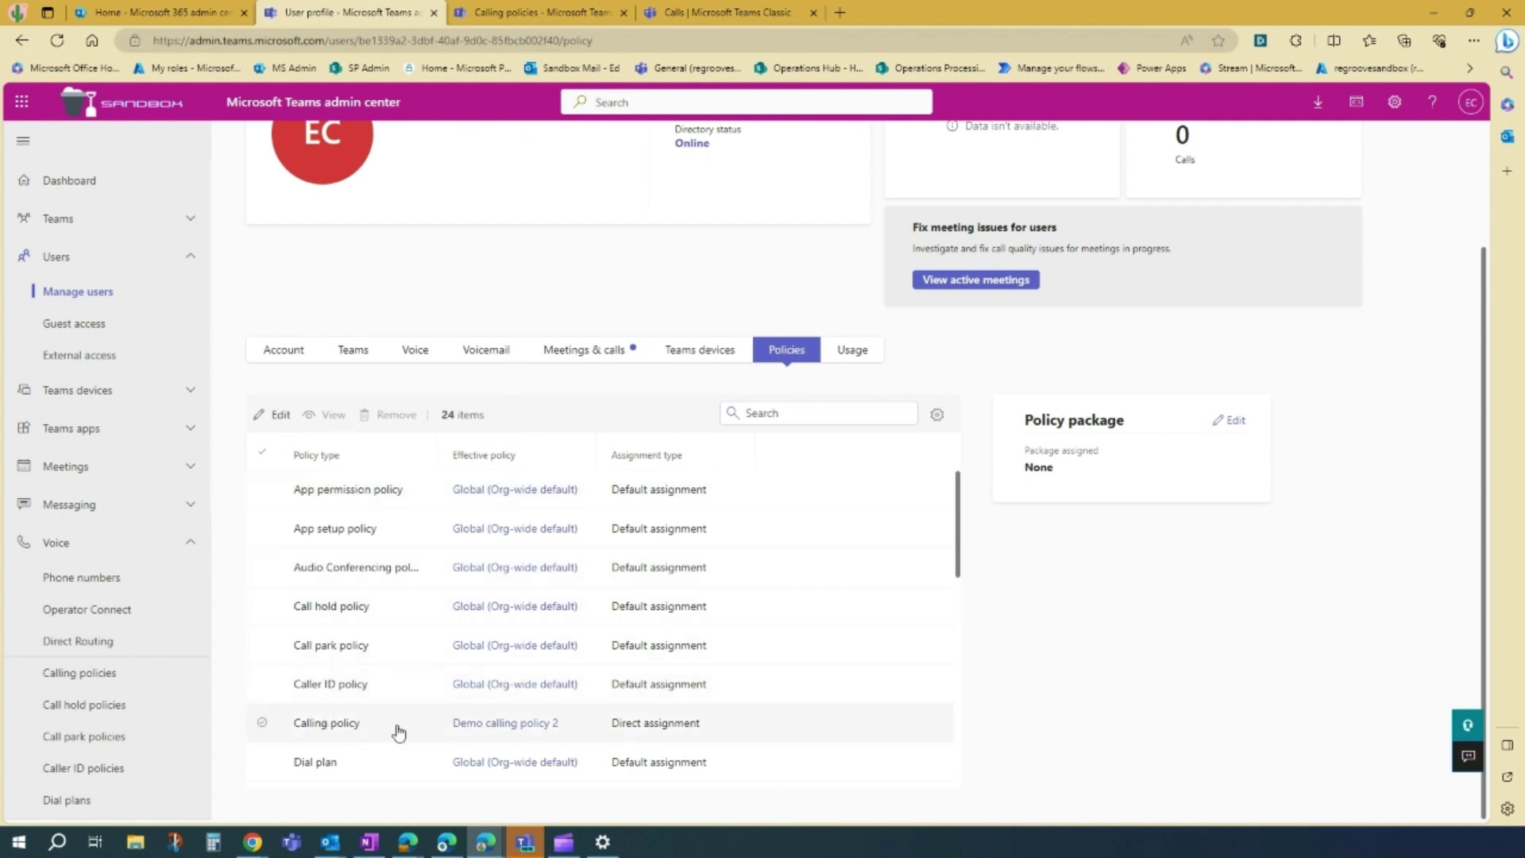
click(491, 726)
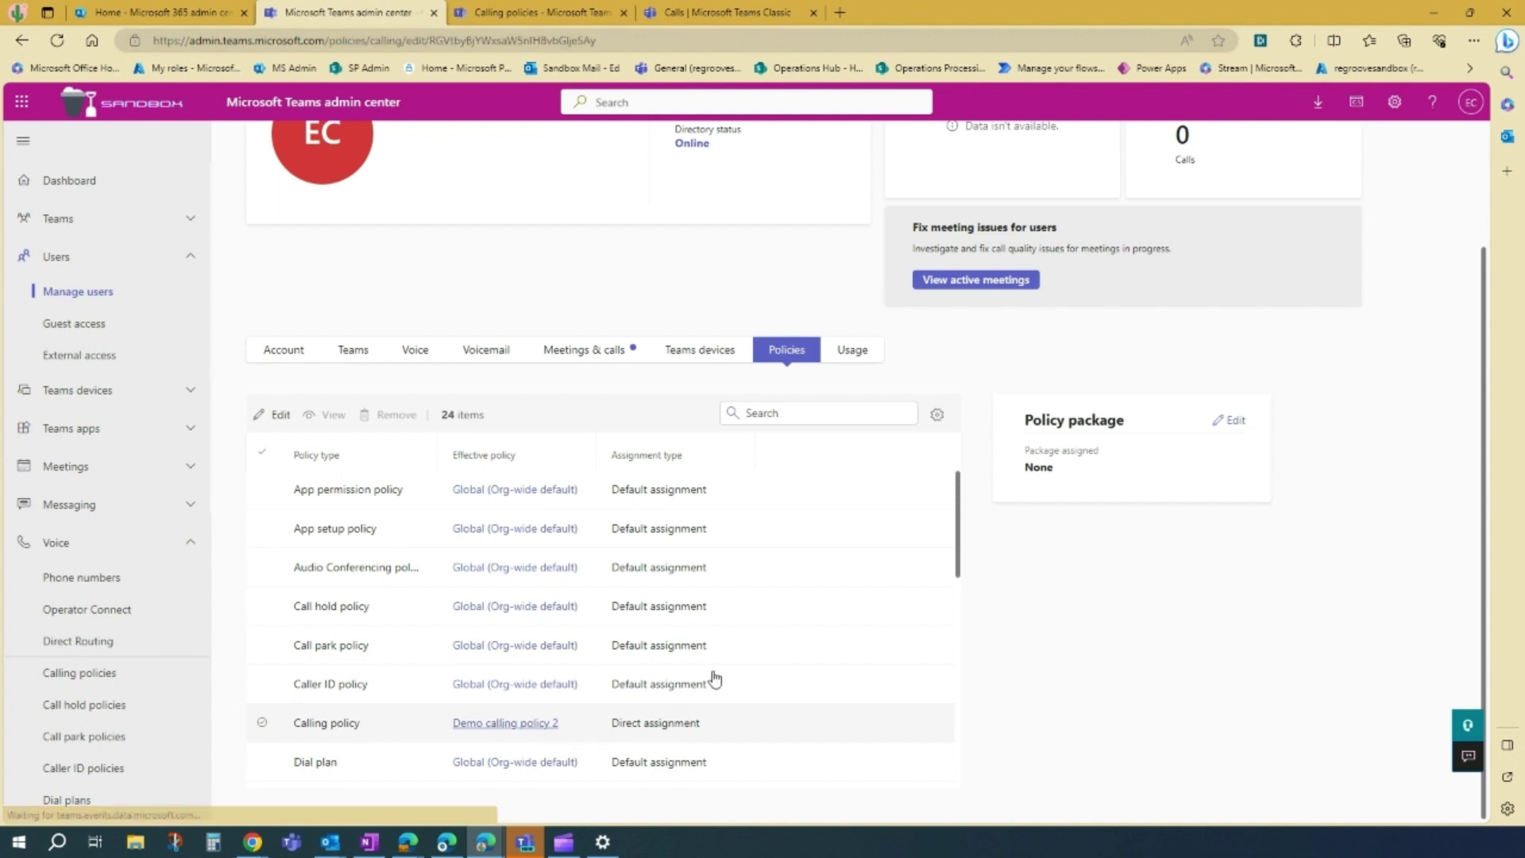